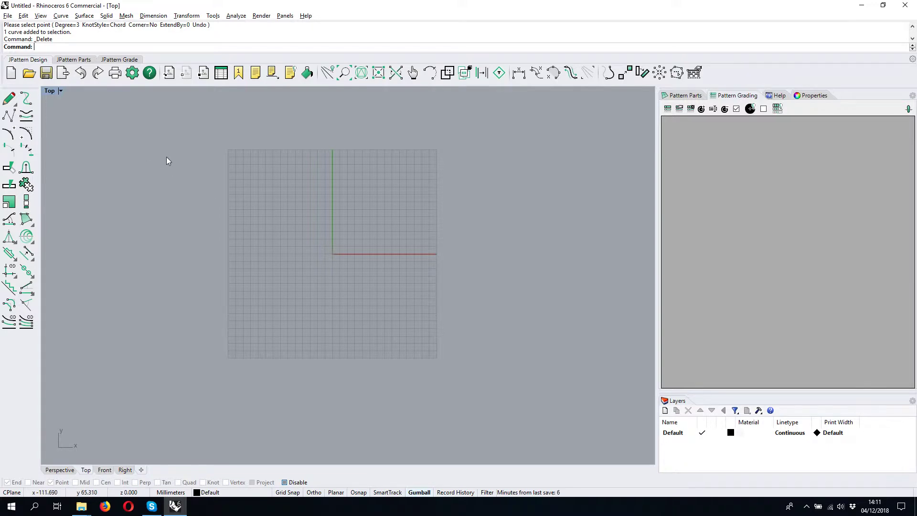
Pan the empty Top view slightly
right_click_drag(193, 166, 199, 189)
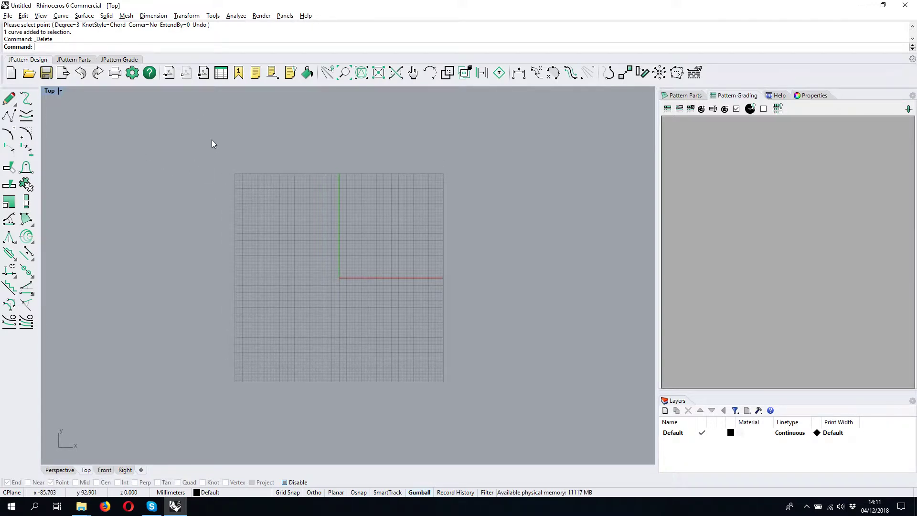
Import baseshell_scan.jpg as a background image, scaled by two mapping points starting at the origin
left_click(171, 75)
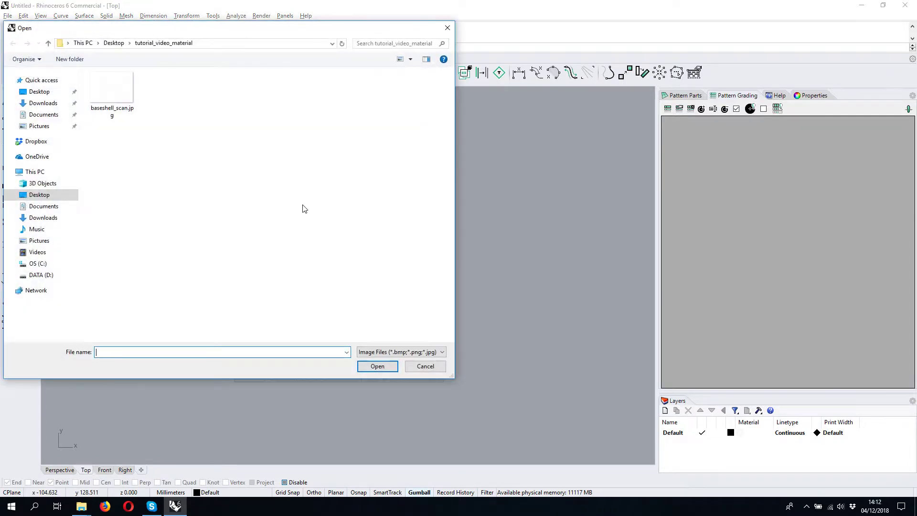
double_click(113, 95)
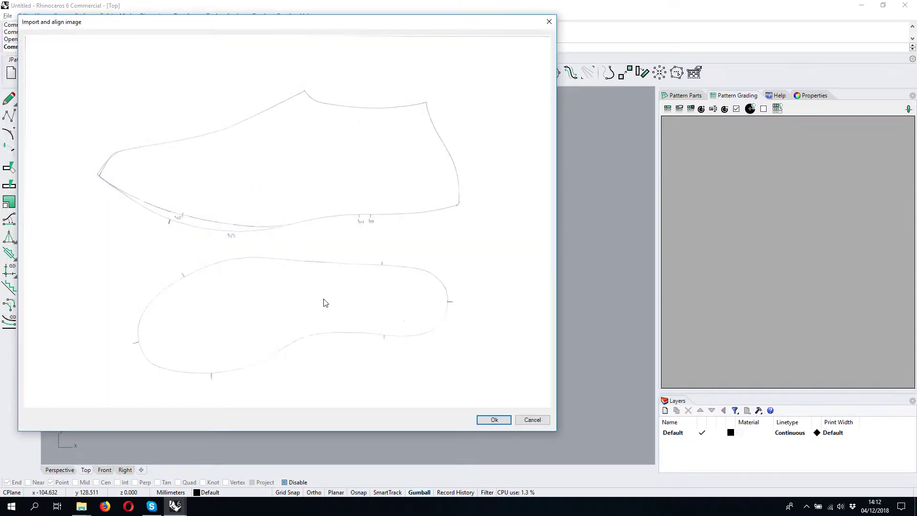
left_click(493, 420)
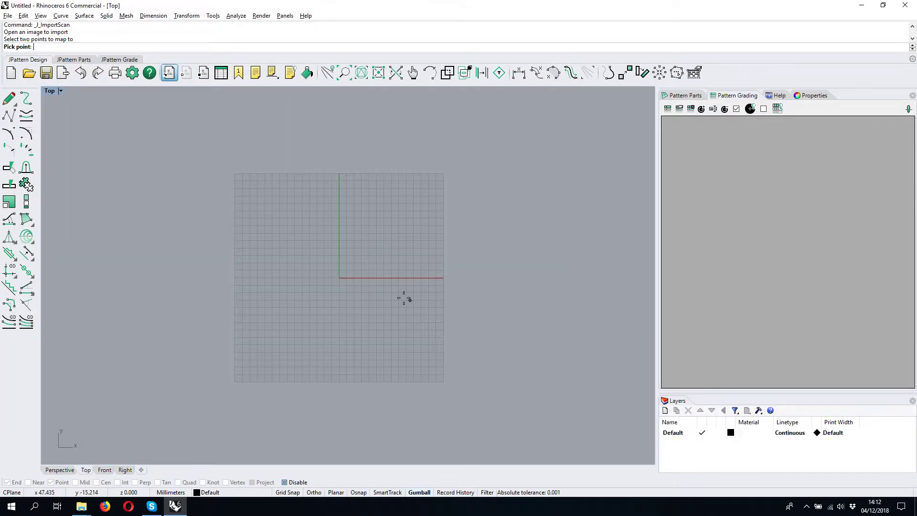
left_click(337, 277)
right_click_drag(355, 308, 361, 285)
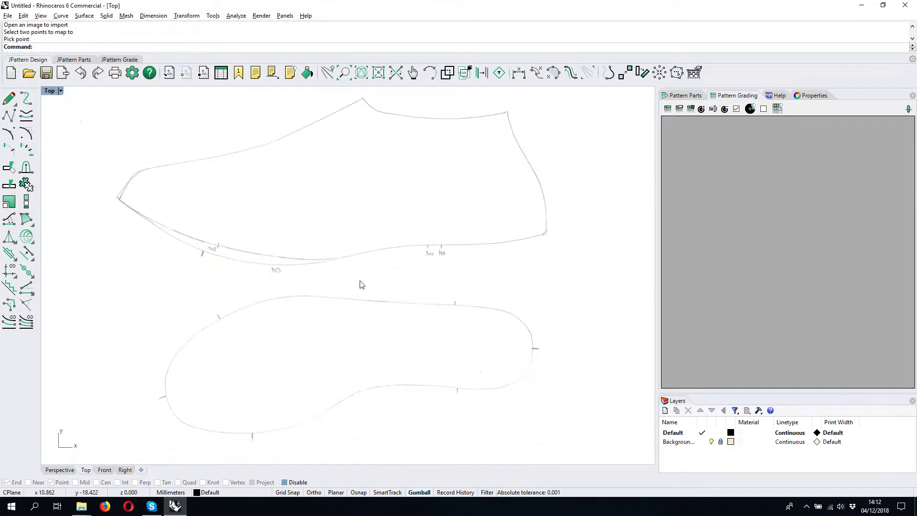
left_click(363, 285)
scroll(331, 230, "down", 2)
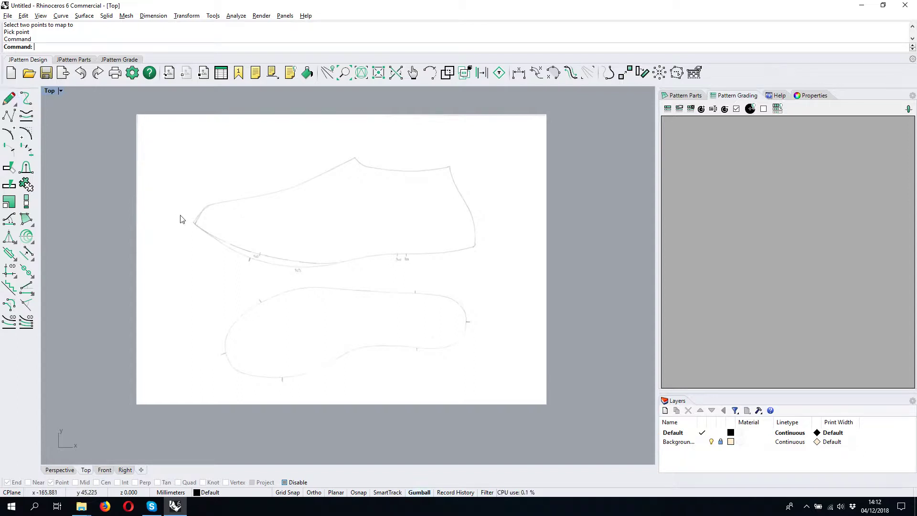
Trace a curve through points along the sketch's collar edge, from above the vamp peak to past the heel
right_click_drag(240, 172, 205, 184)
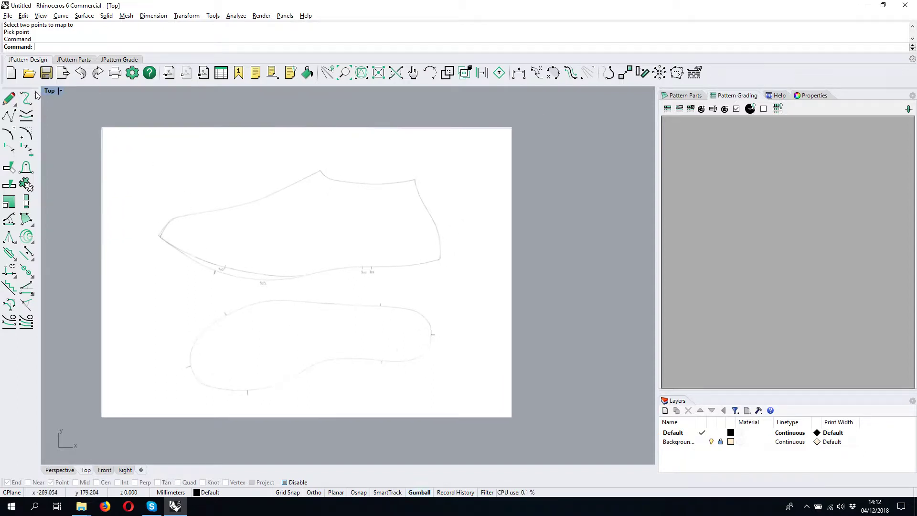
left_click(8, 98)
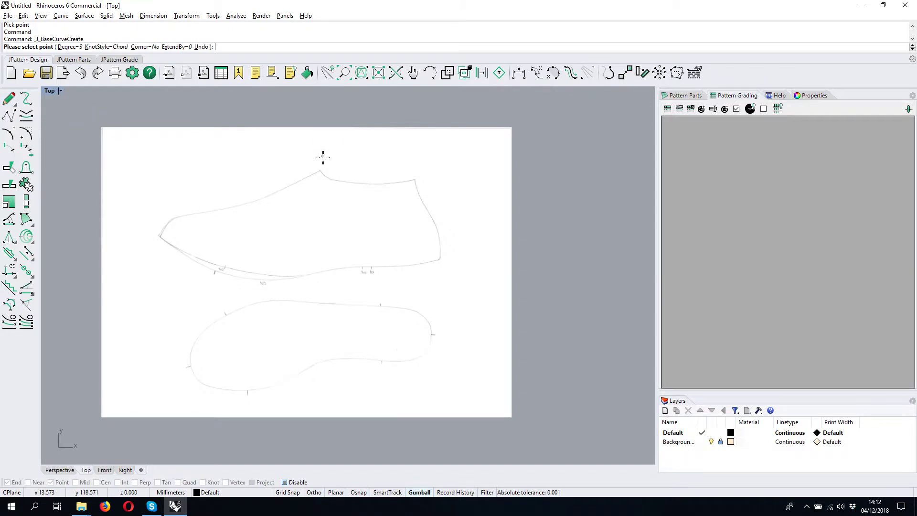
scroll(324, 158, "up", 5)
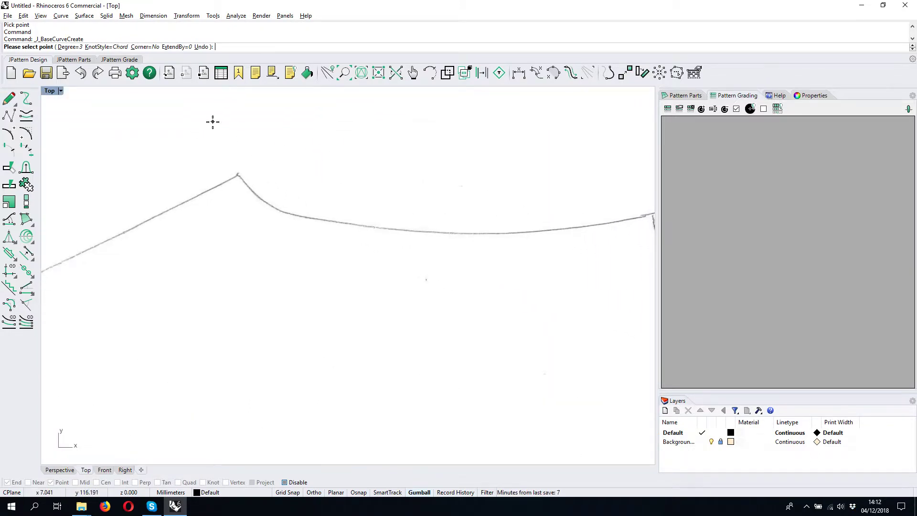
left_click(213, 122)
left_click(240, 175)
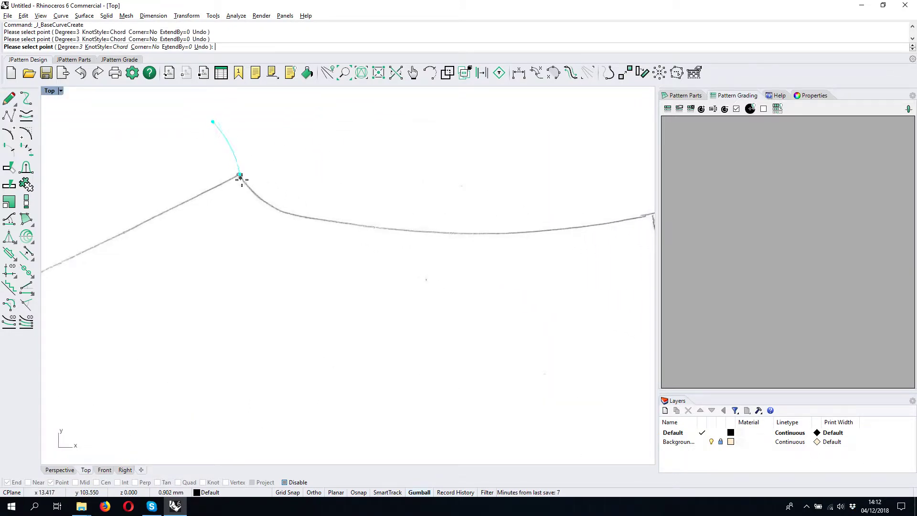
left_click(269, 205)
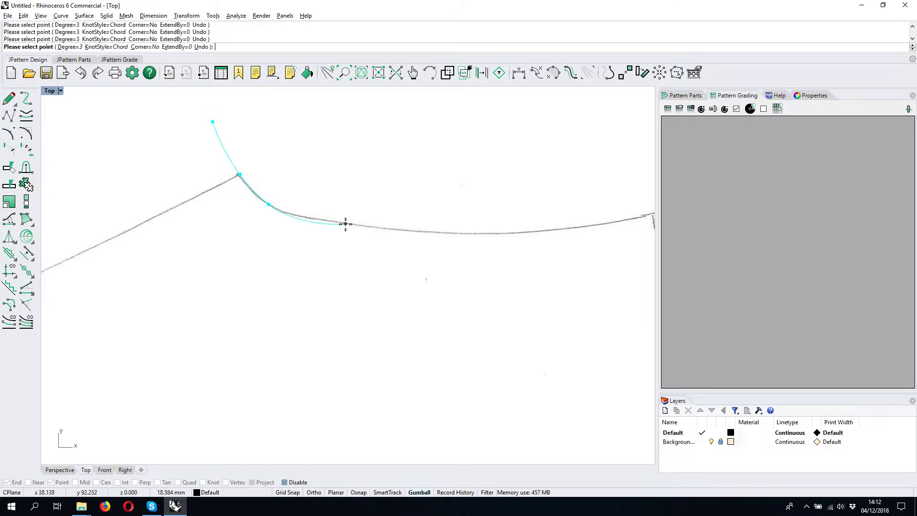
left_click(303, 217)
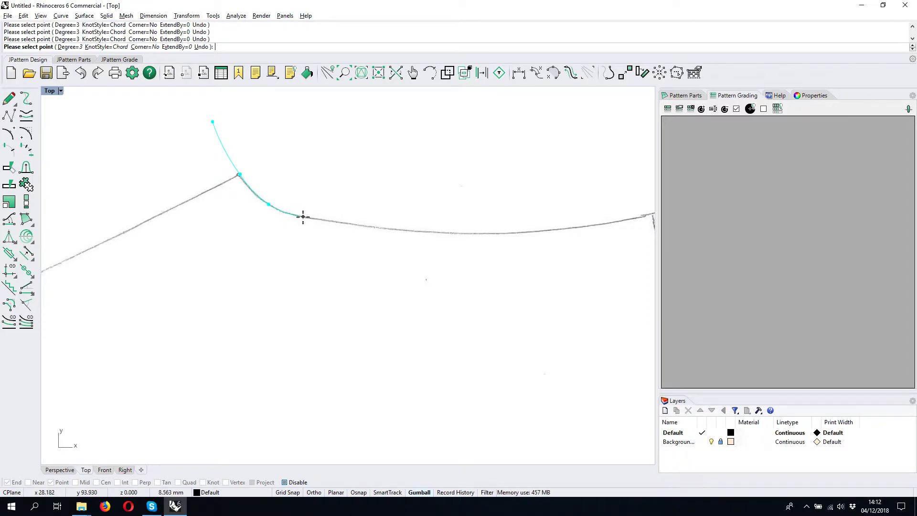
left_click(392, 229)
left_click(494, 233)
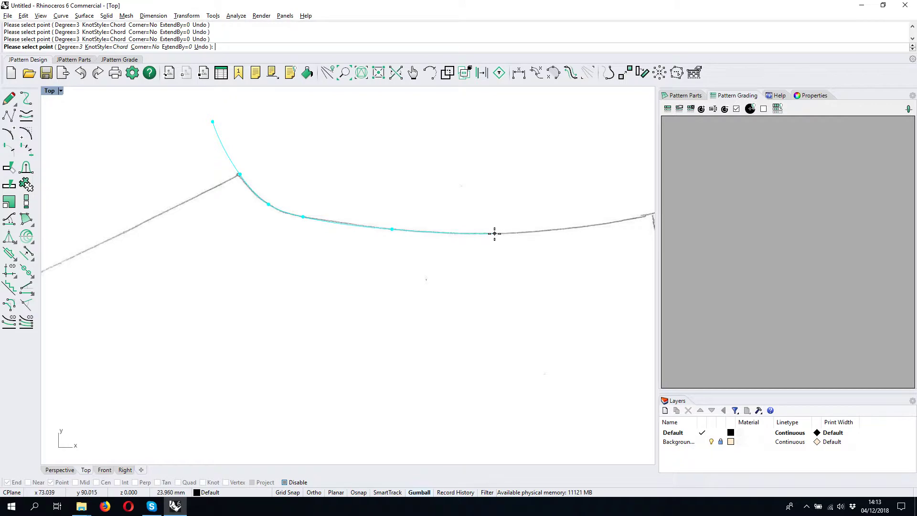
right_click_drag(608, 227, 497, 215)
left_click(500, 214)
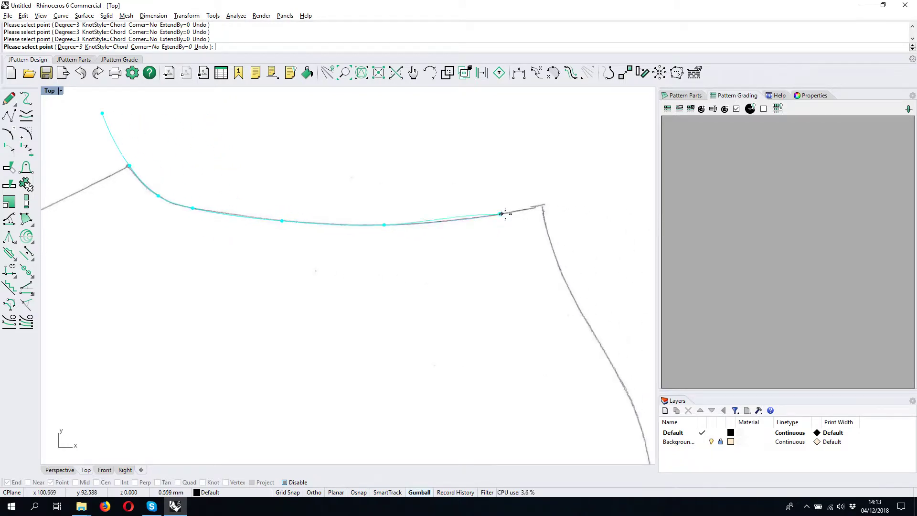
left_click(586, 191)
right_click(586, 191)
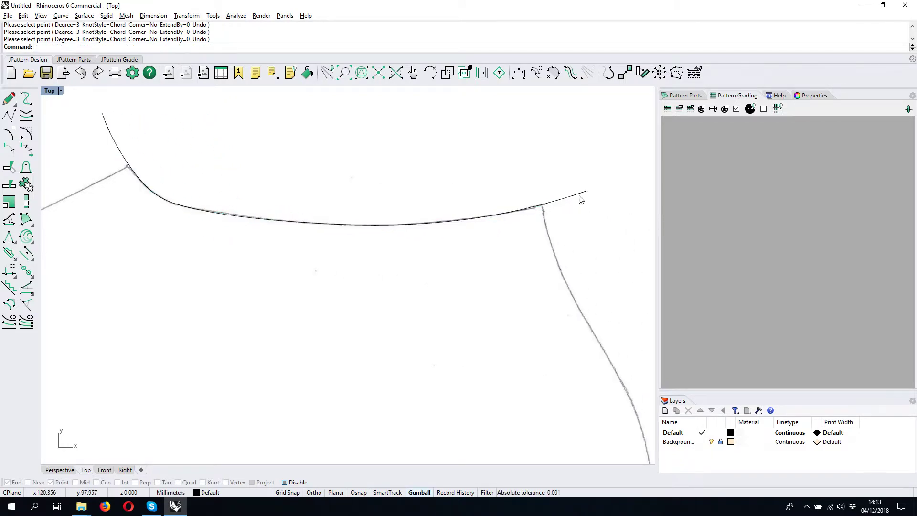
Select the new topline curve, switch Gumball off, then deselect the curve
left_click(550, 206)
scroll(353, 193, "down", 3)
key("Up")
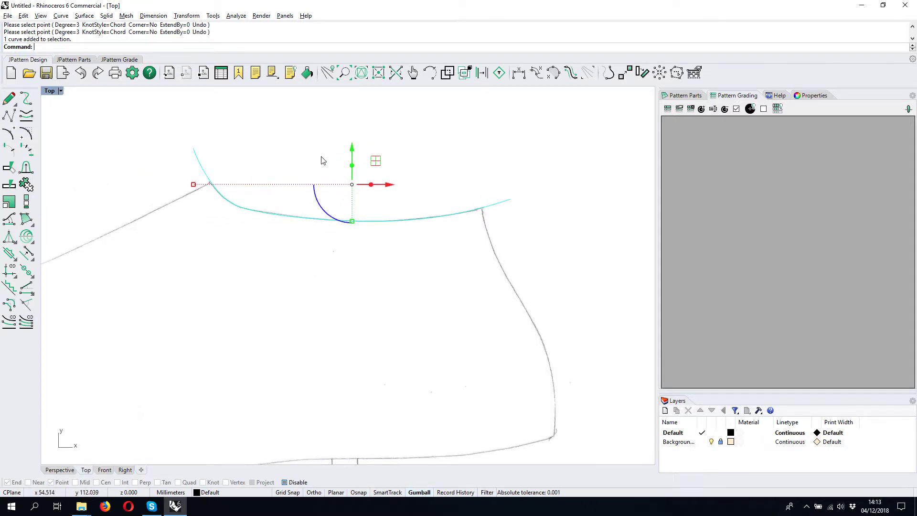
left_click(418, 492)
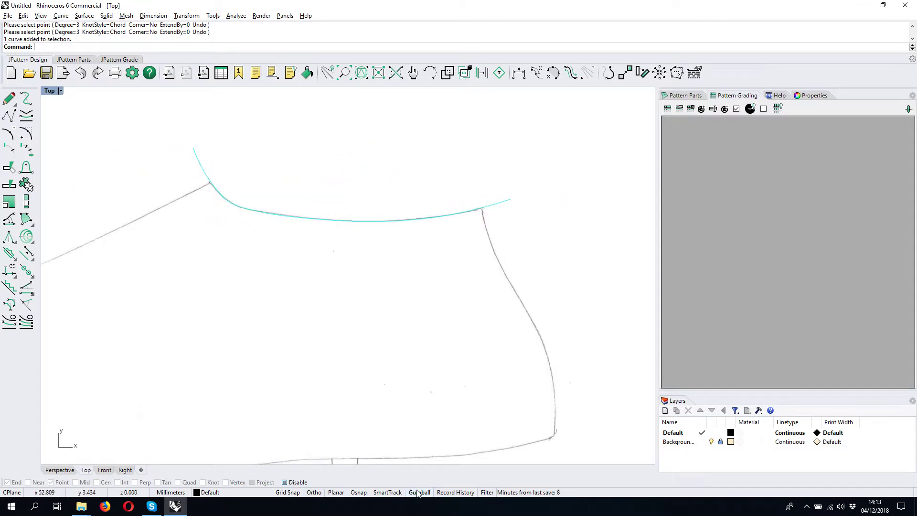
scroll(193, 149, "up", 1)
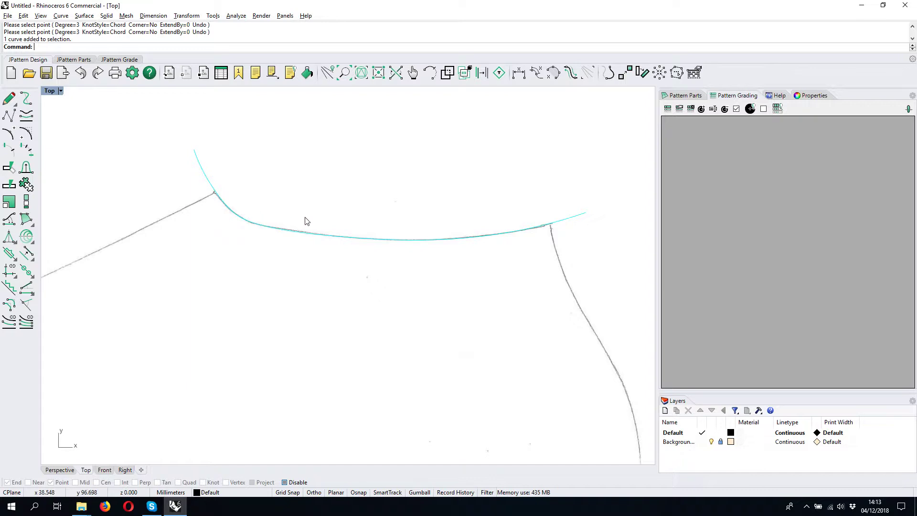
left_click(495, 176)
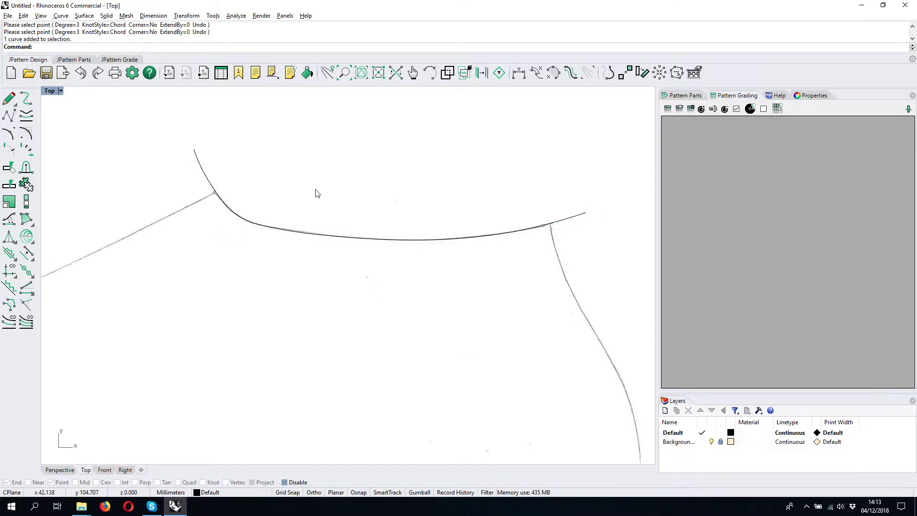
left_click(194, 159)
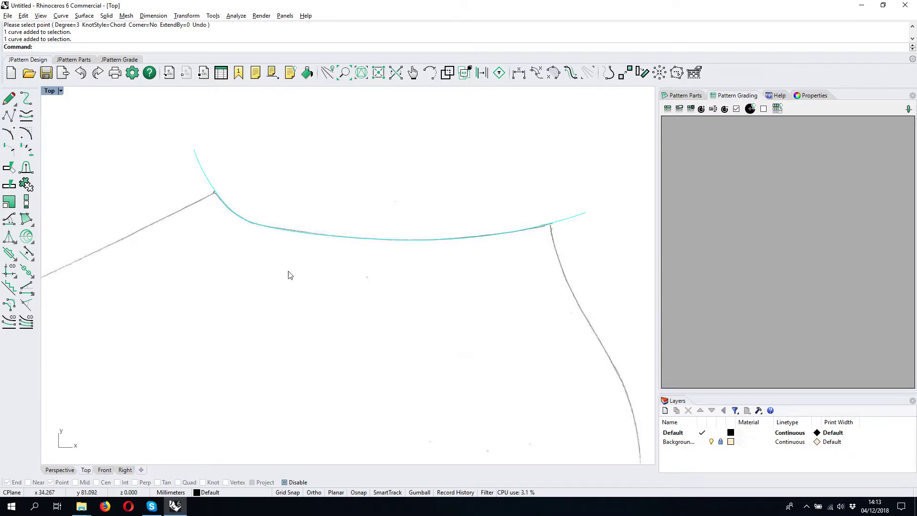
left_click(28, 100)
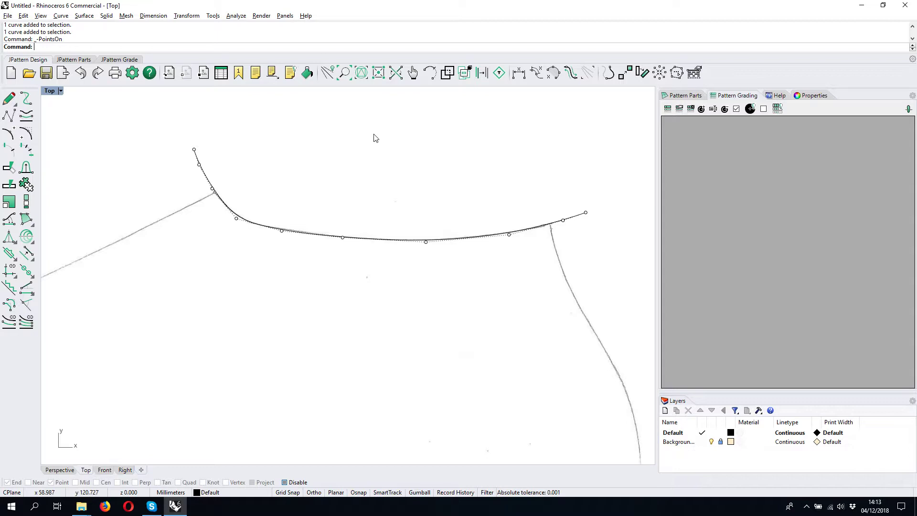
scroll(232, 155, "up", 2)
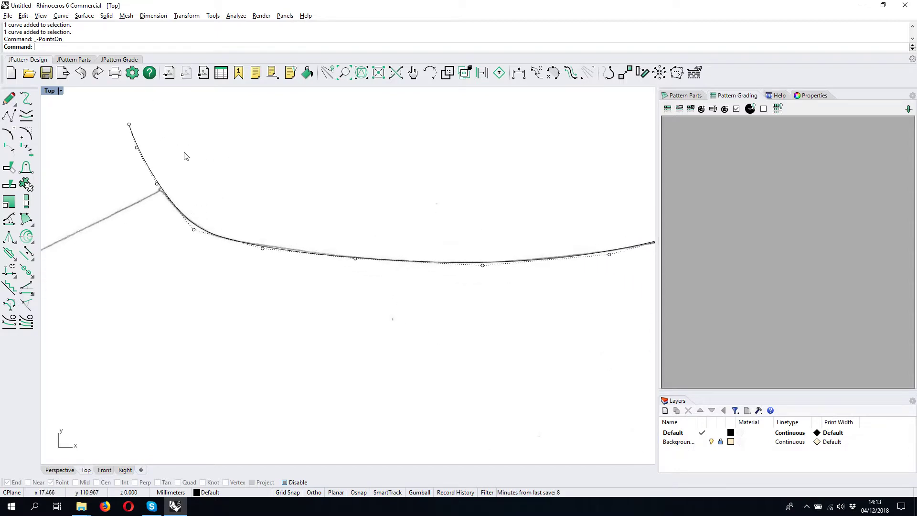
scroll(184, 155, "down", 1)
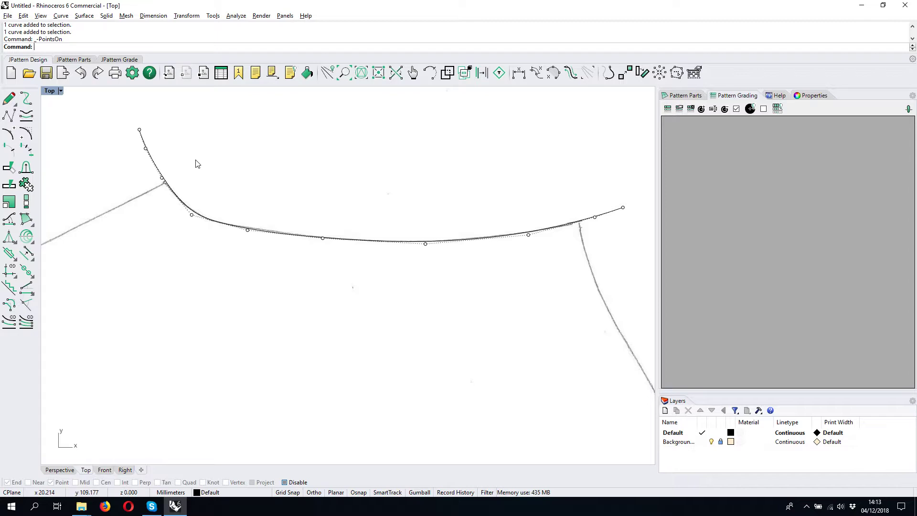
key("Escape")
Try reshaping the topline curve near the sketch peak, then undo and cancel that edit
left_click(29, 102)
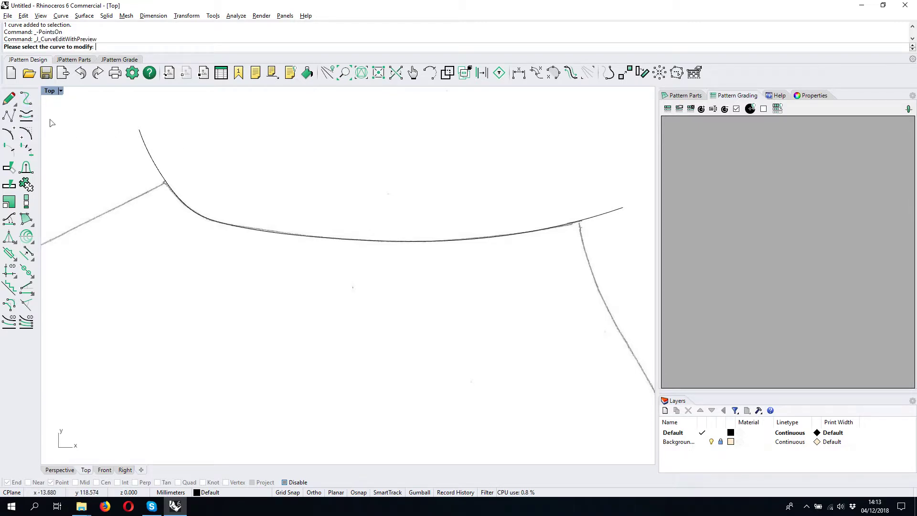
left_click(145, 151)
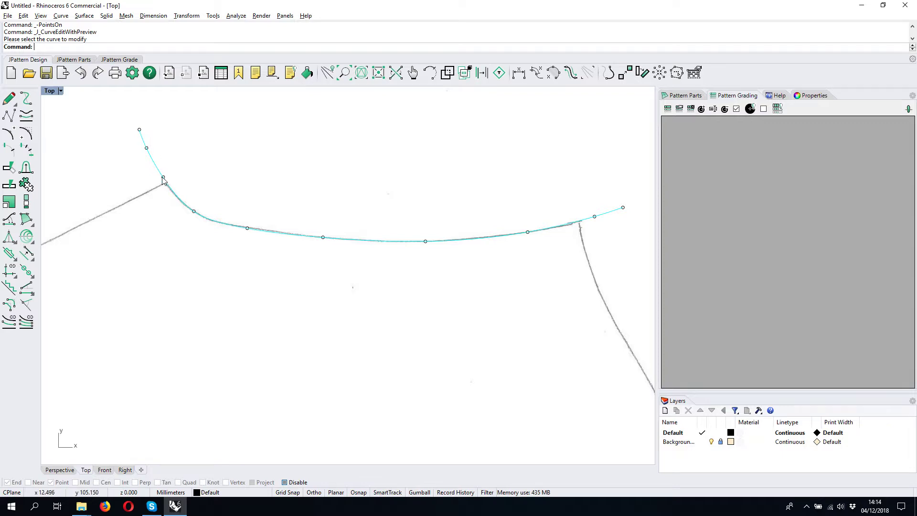
left_click_drag(164, 177, 183, 156)
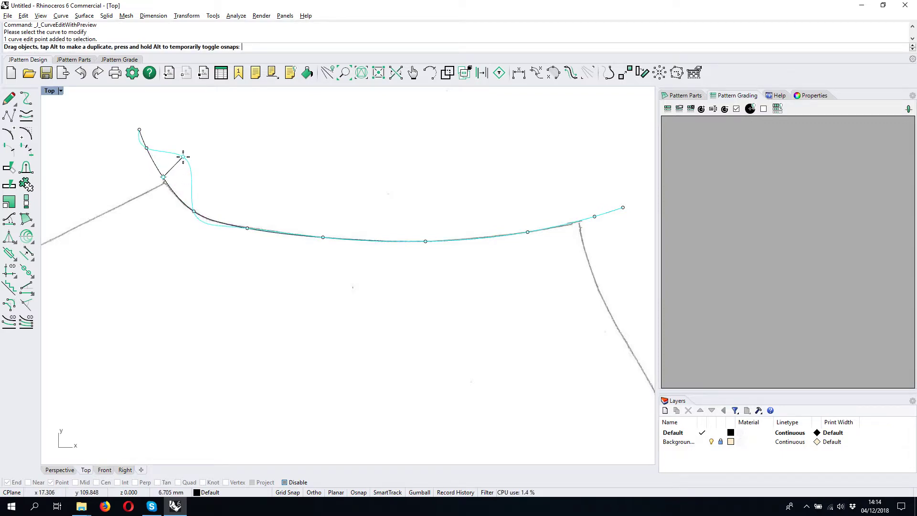
left_click_drag(183, 157, 183, 157)
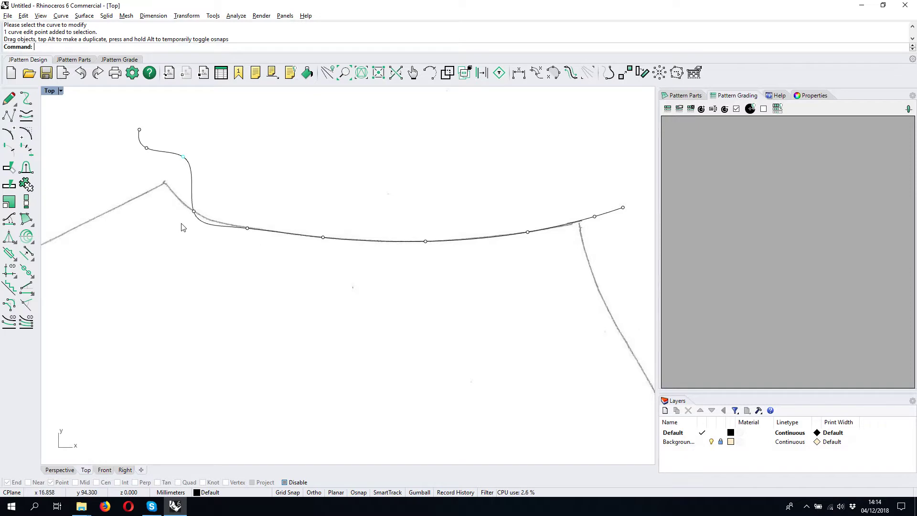
key("ctrl+z")
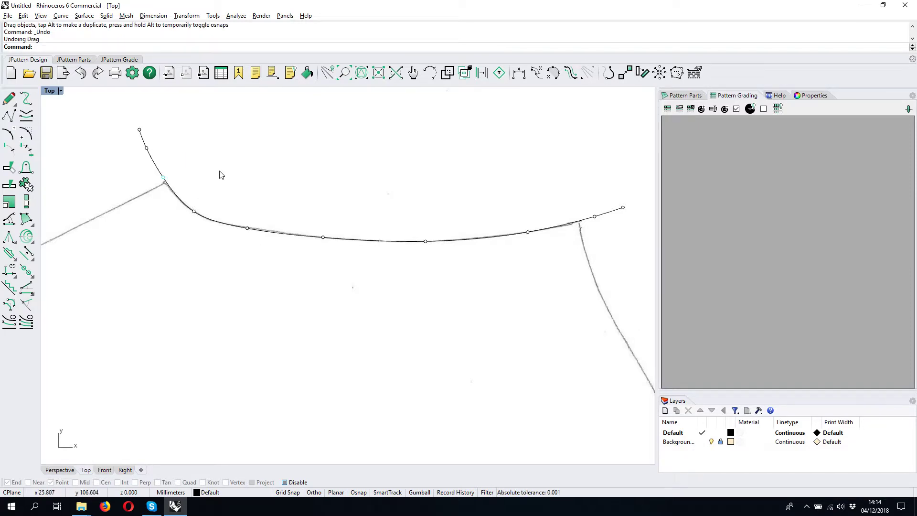
key("Return")
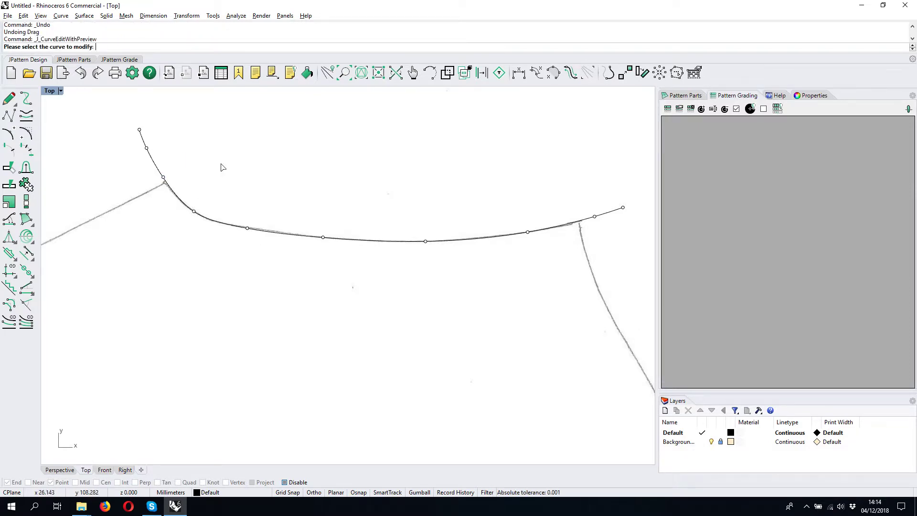
key("Escape")
Pull the topline curve's upper-left end point slightly up and left along the sketch
left_click_drag(223, 146, 161, 182)
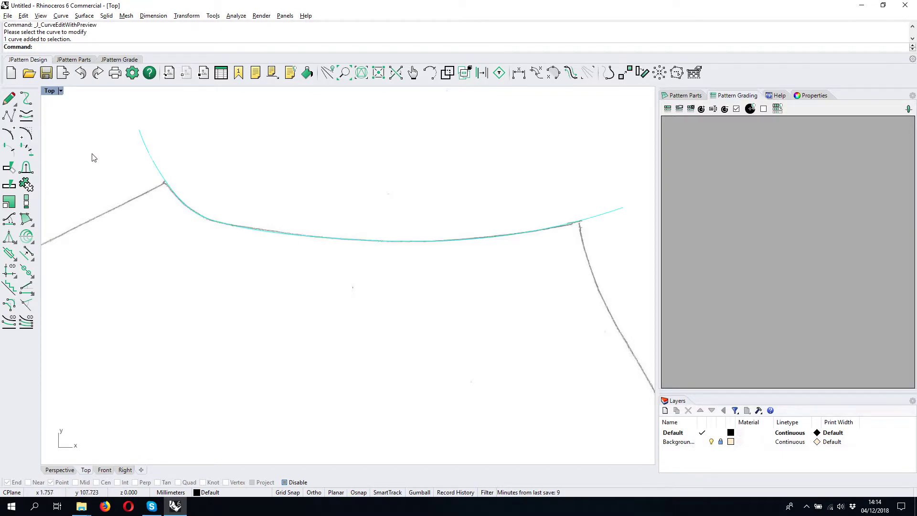
left_click(23, 98)
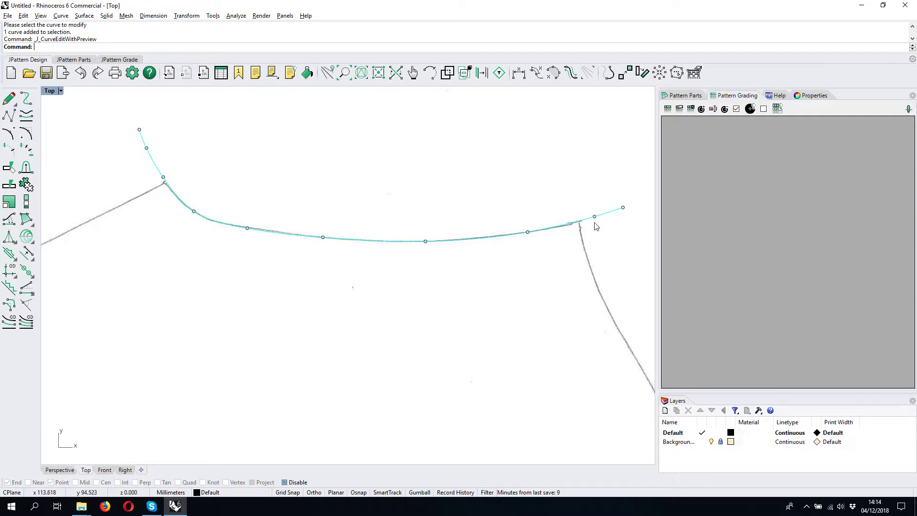
left_click(139, 130)
left_click_drag(133, 129, 126, 126)
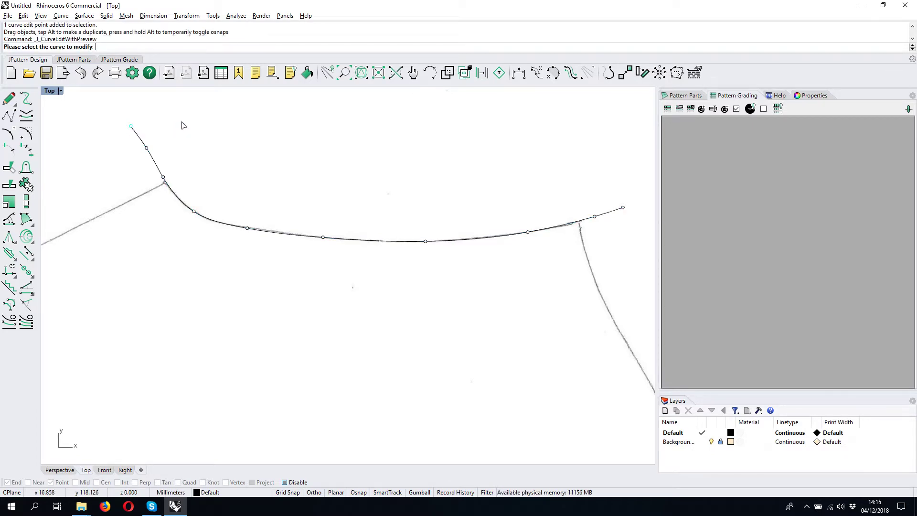
key("Escape")
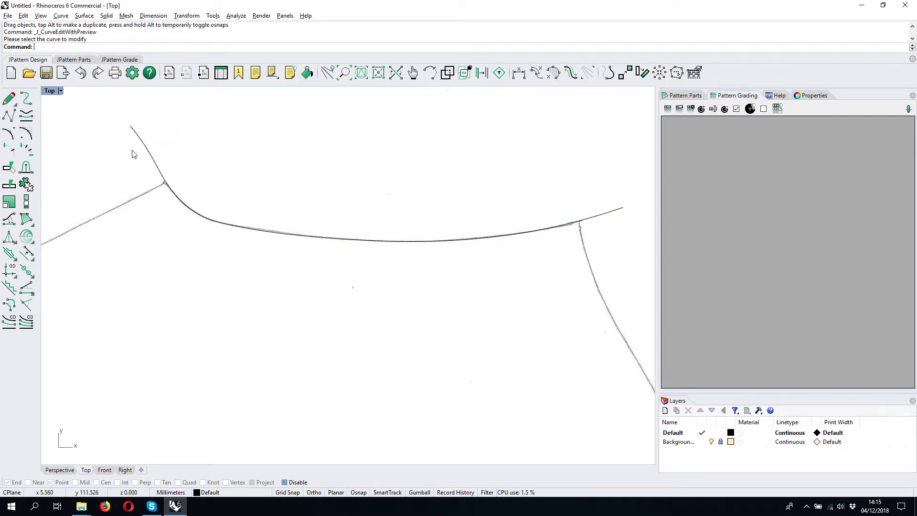
Turn on the topline curve's control points and drag its end and nearby points onto the sketch
right_click(26, 101)
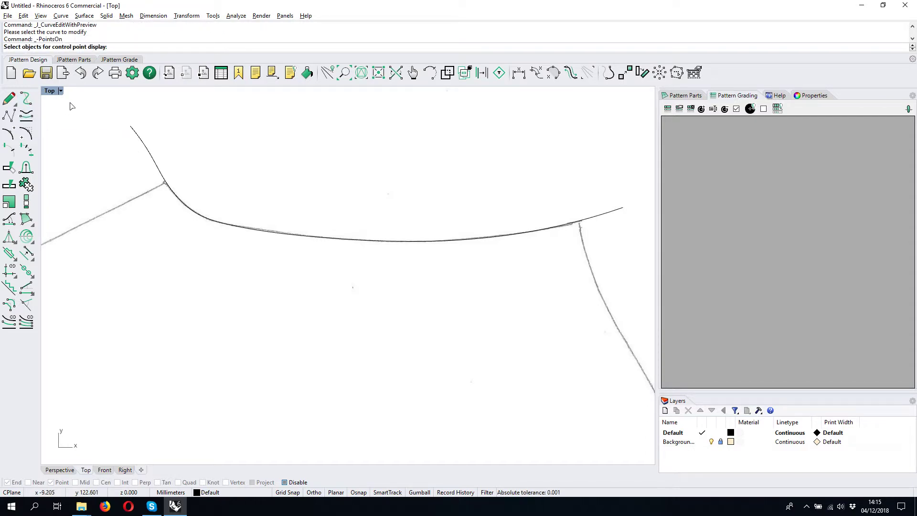
left_click(141, 146)
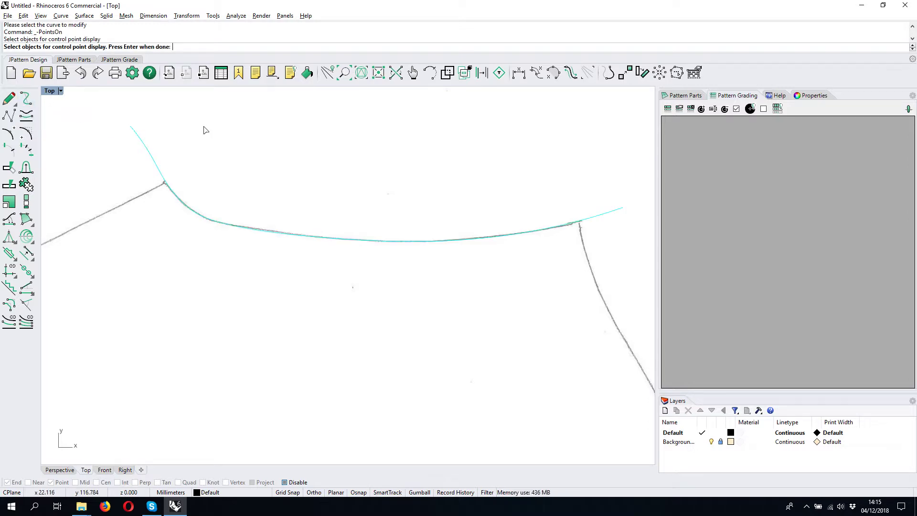
key("Return")
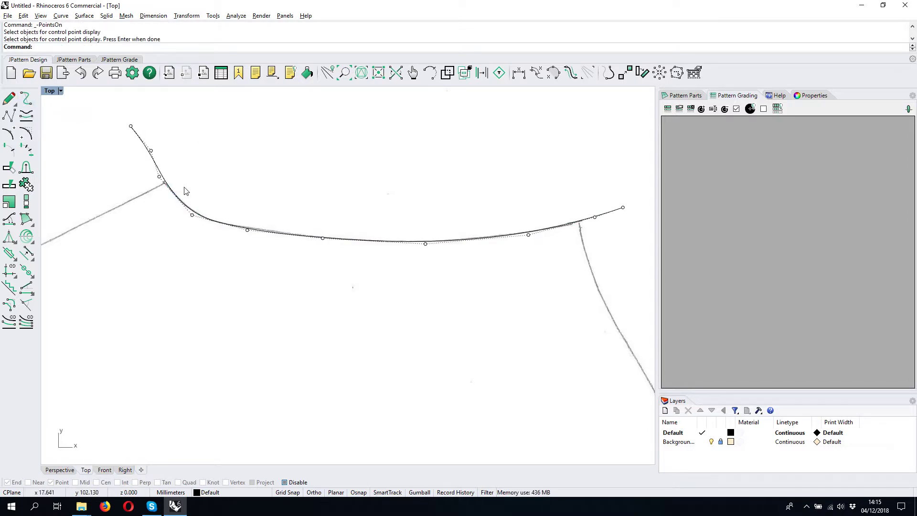
scroll(175, 167, "up", 2)
left_click_drag(145, 147, 164, 149)
left_click(122, 119)
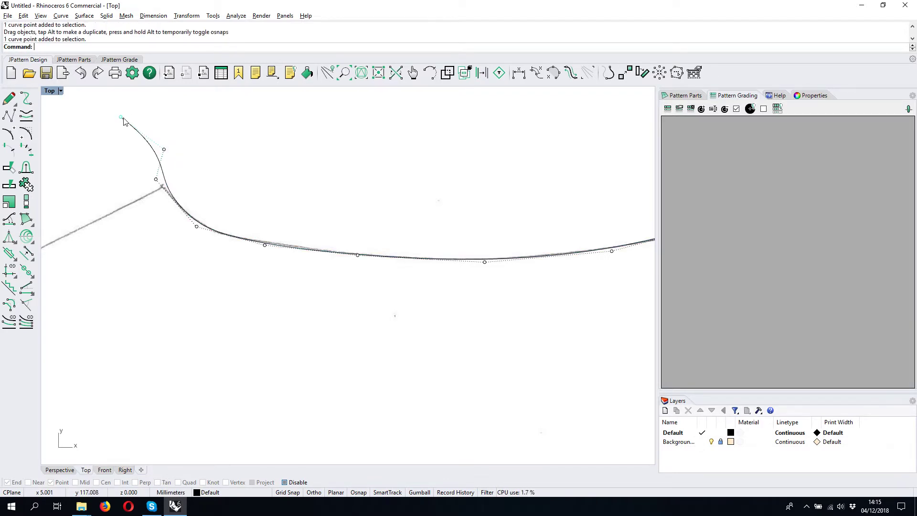
left_click_drag(123, 121, 139, 119)
left_click_drag(164, 149, 154, 158)
Delete surplus control points near the curve's left and right ends
scroll(186, 186, "down", 2)
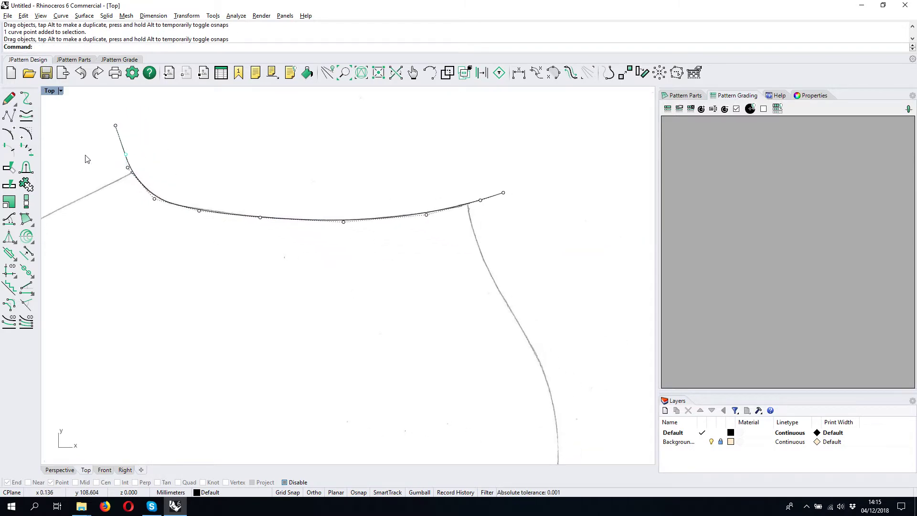
scroll(86, 159, "up", 3)
right_click_drag(190, 183, 195, 214)
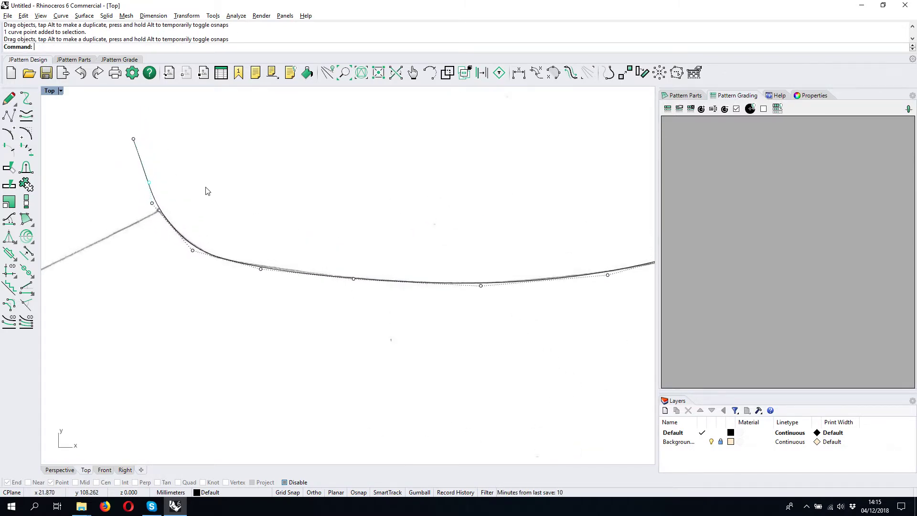
key("Delete")
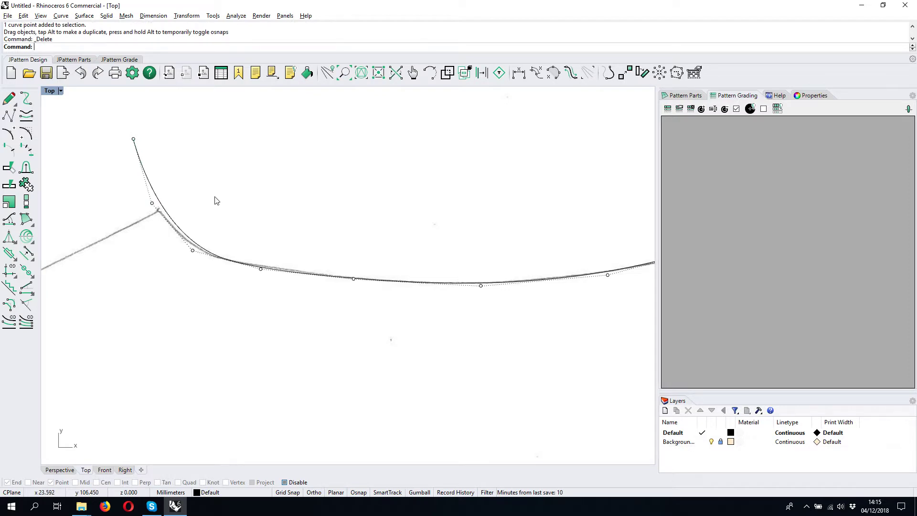
left_click(152, 203)
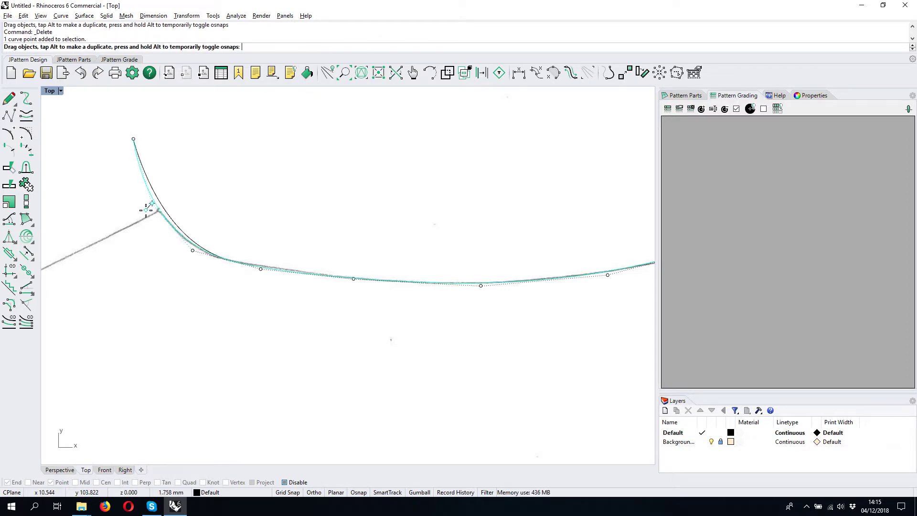
scroll(200, 231, "down", 1)
scroll(340, 237, "down", 2)
left_click(414, 227)
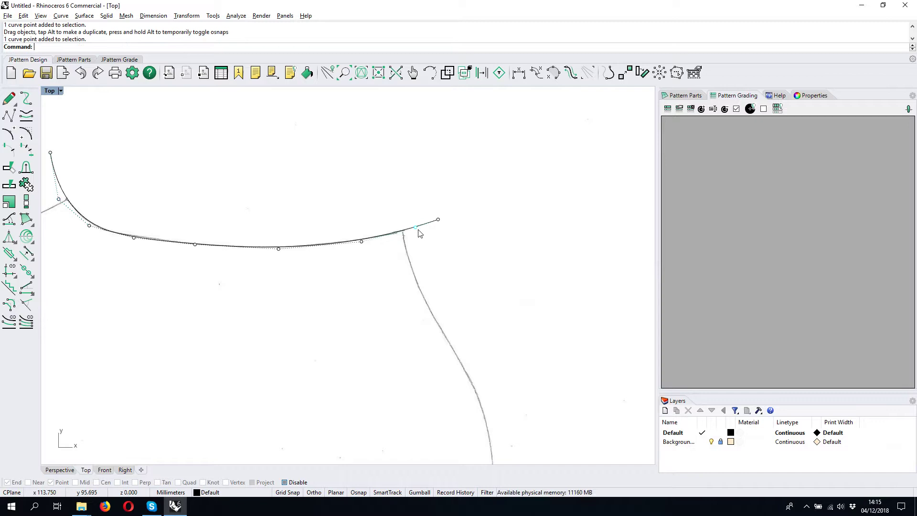
key("Delete")
Delete a middle control point and nudge the remaining points to match the sketched topline
left_click_drag(364, 243, 373, 246)
key("Left")
key("Left")
key("Left")
left_click(280, 245)
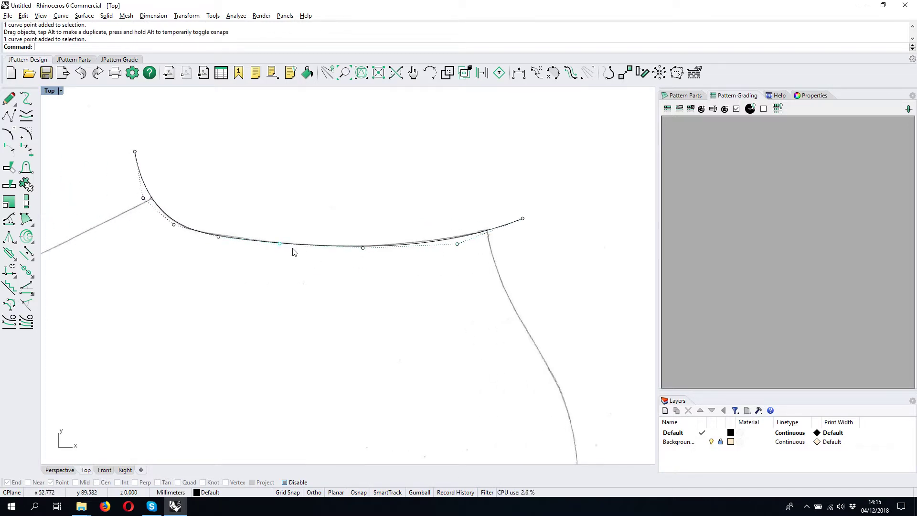
key("Delete")
left_click_drag(223, 243, 266, 252)
scroll(166, 227, "up", 5)
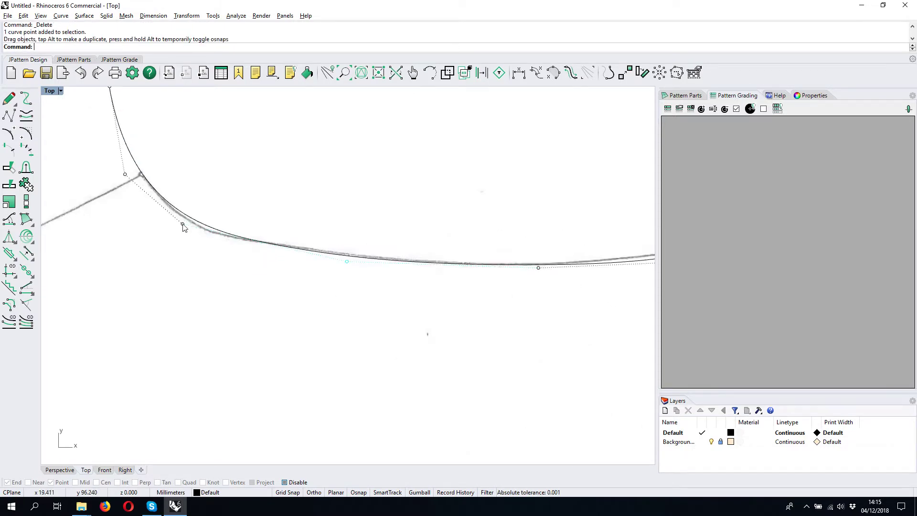
left_click_drag(181, 225, 176, 225)
scroll(234, 223, "down", 3)
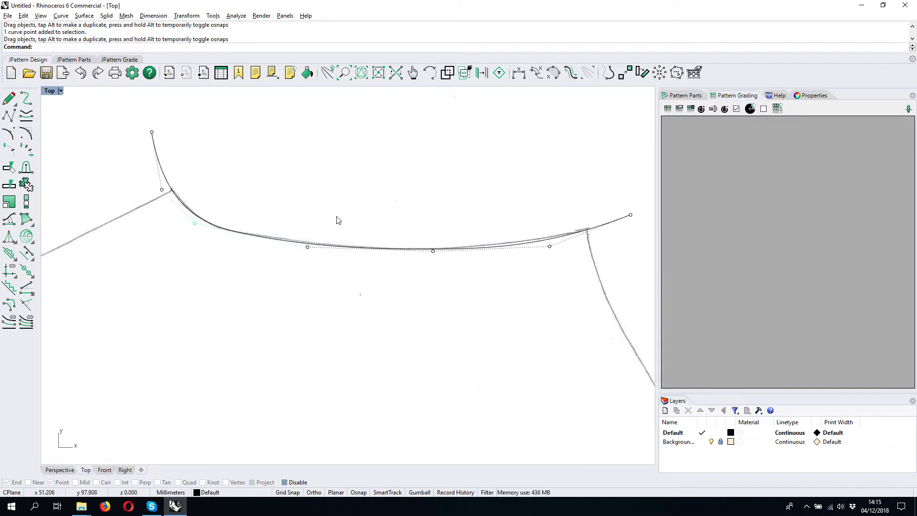
scroll(369, 215, "up", 2)
scroll(378, 227, "down", 3)
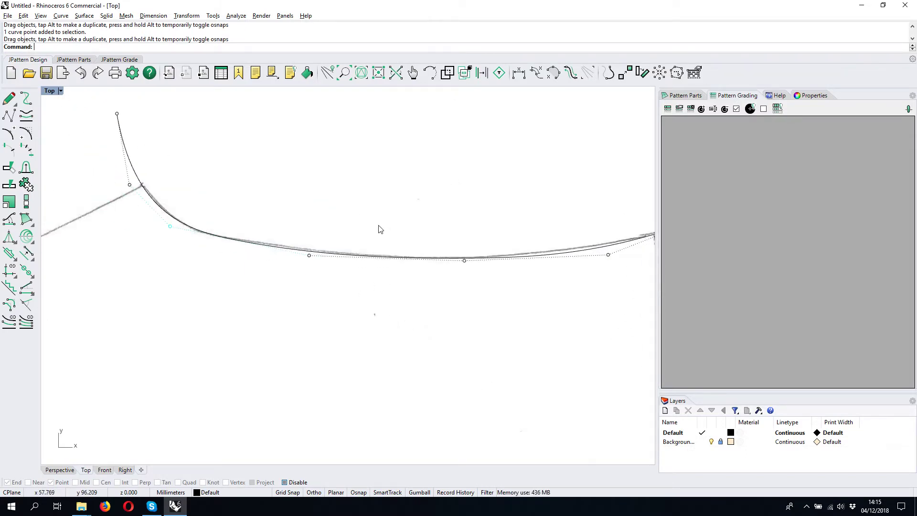
Hide the control points, then reselect the whole topline curve and show its points with F10
key("Escape")
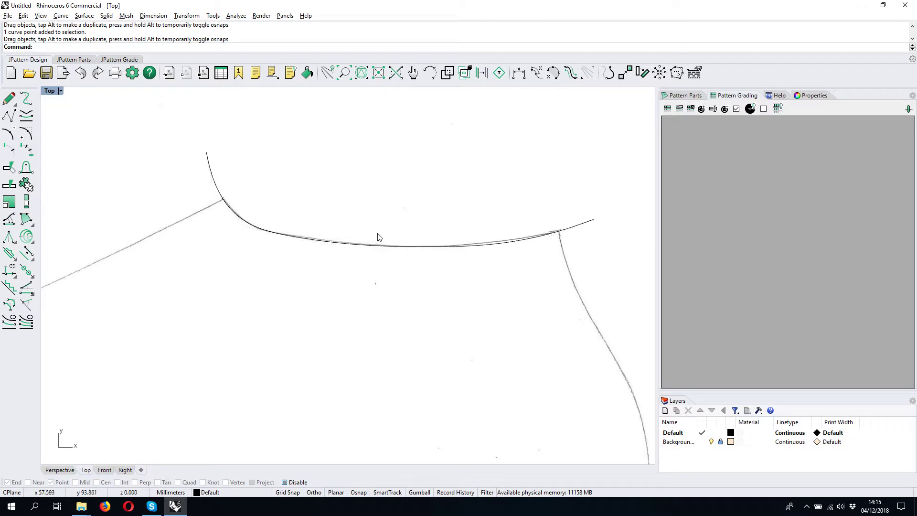
left_click_drag(356, 205, 268, 245)
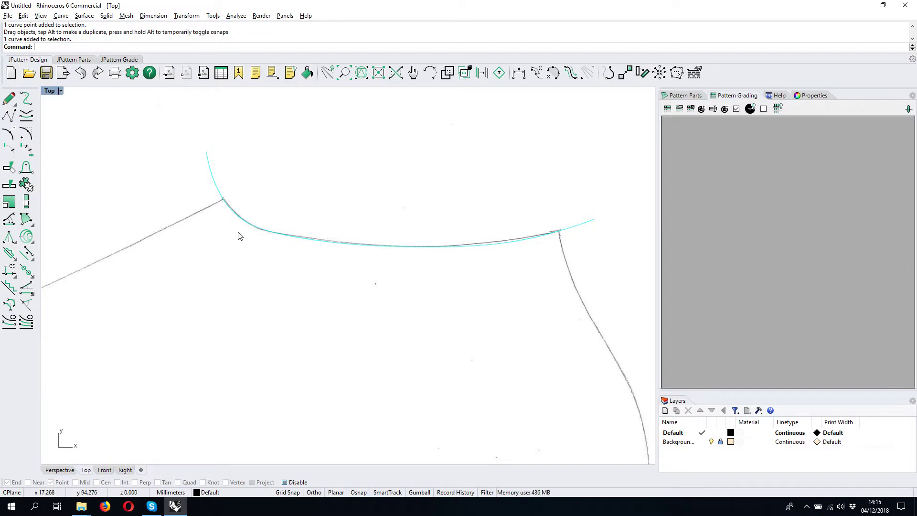
key("F10")
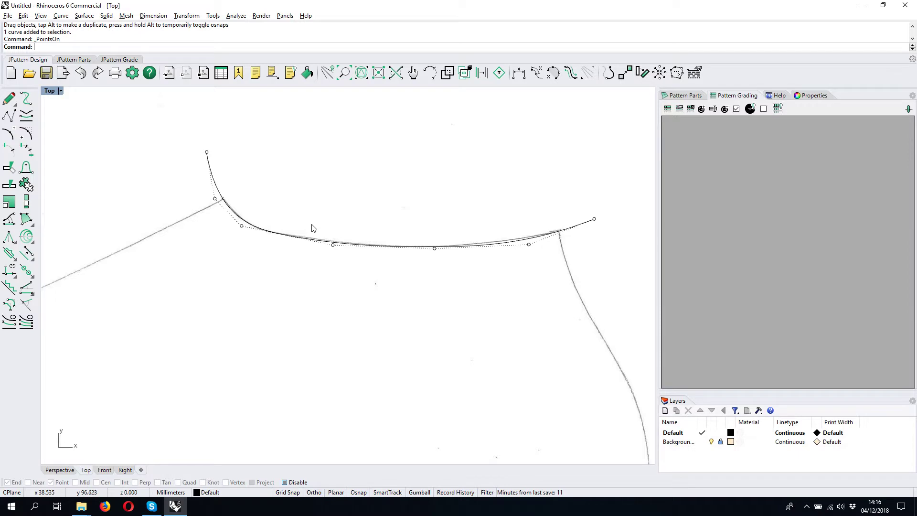
scroll(217, 194, "down", 5)
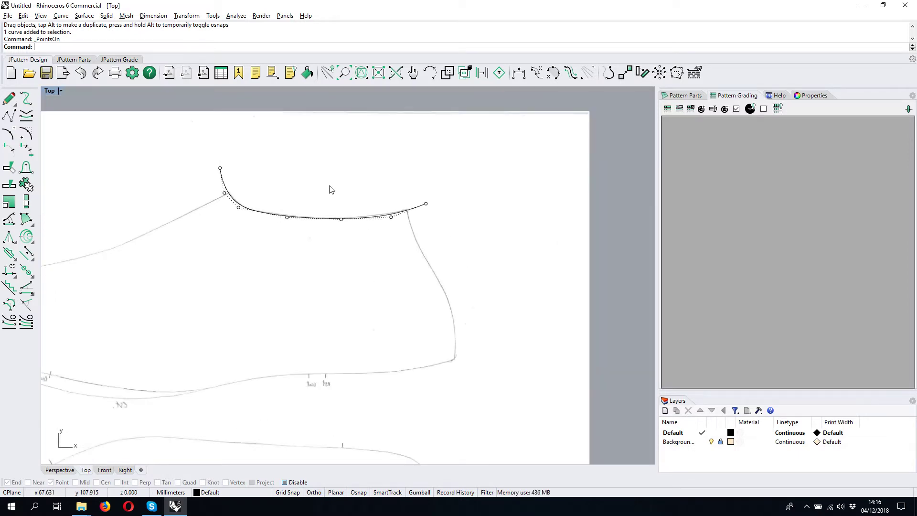
scroll(212, 193, "up", 5)
right_click_drag(213, 193, 273, 200)
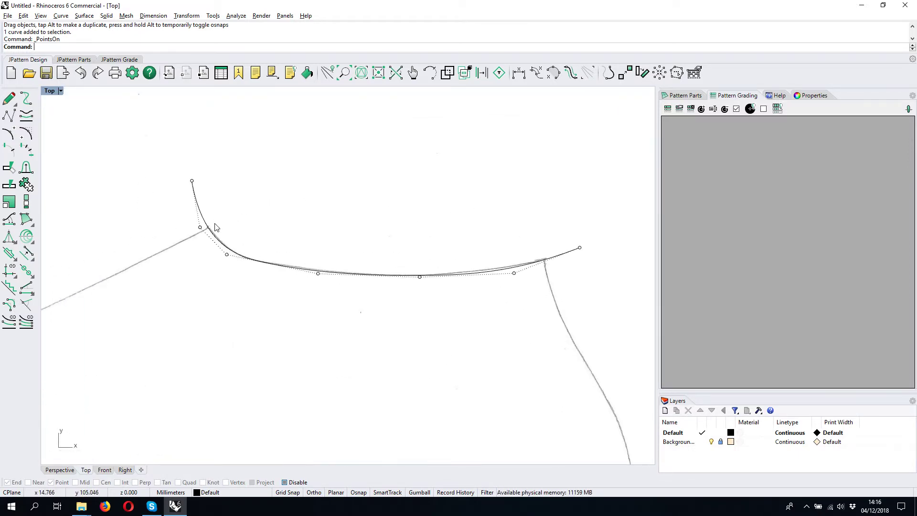
right_click_drag(230, 247, 232, 225)
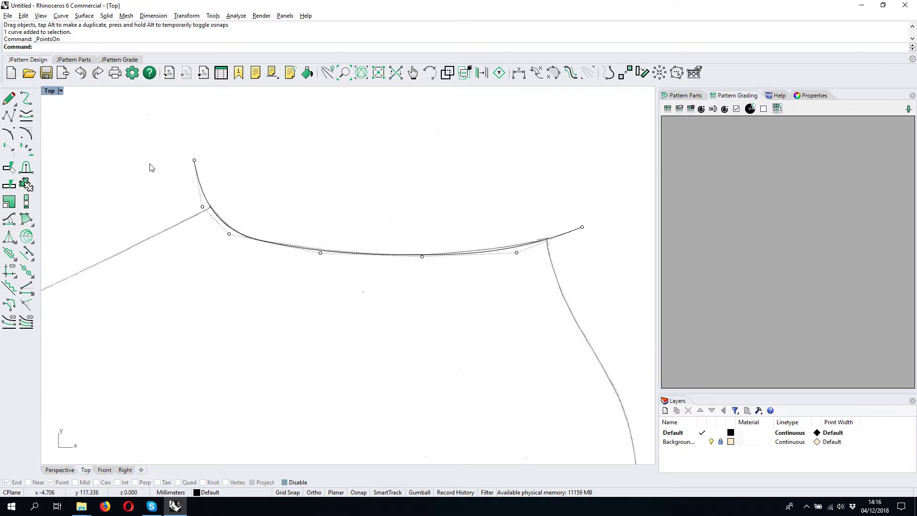
left_click_drag(146, 142, 270, 267)
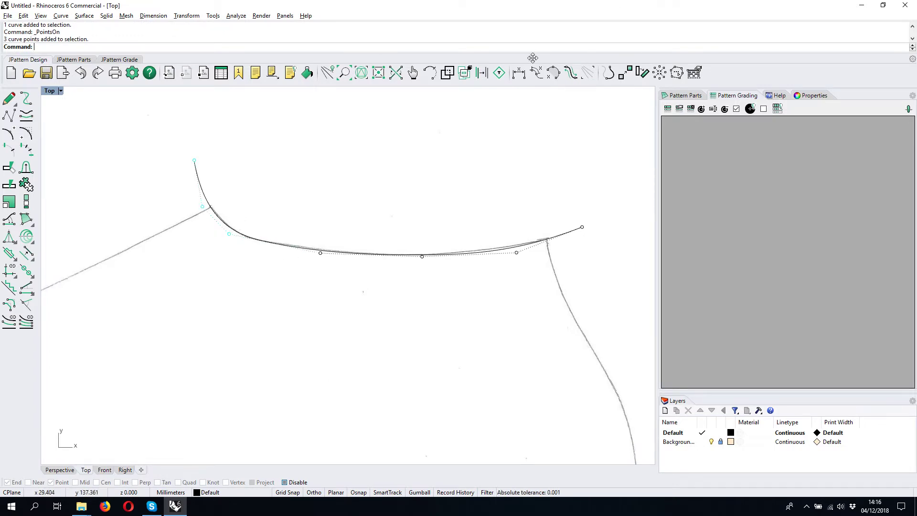
left_click(626, 73)
left_click(331, 170)
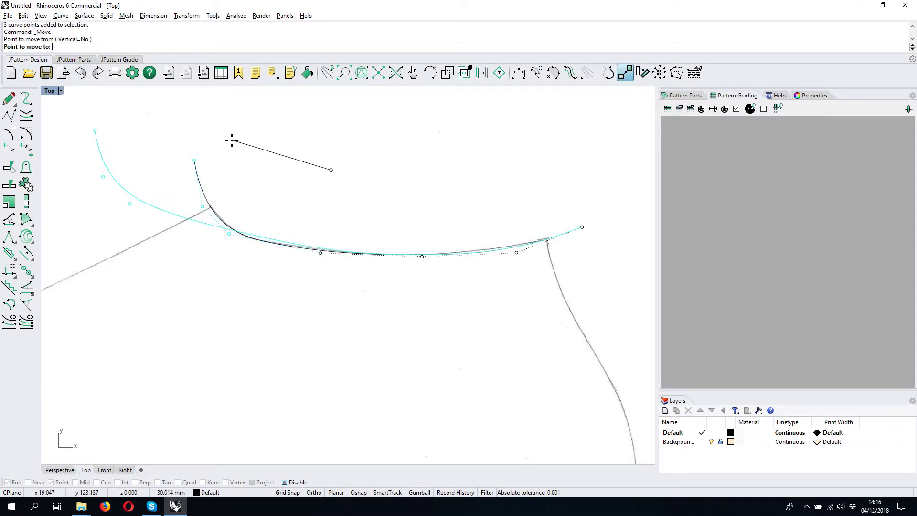
left_click(231, 140)
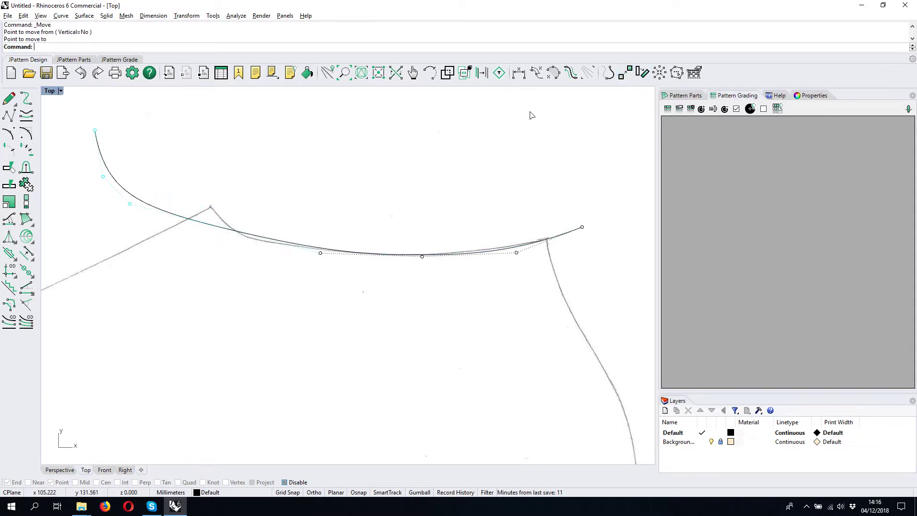
key("ctrl+z")
left_click(642, 73)
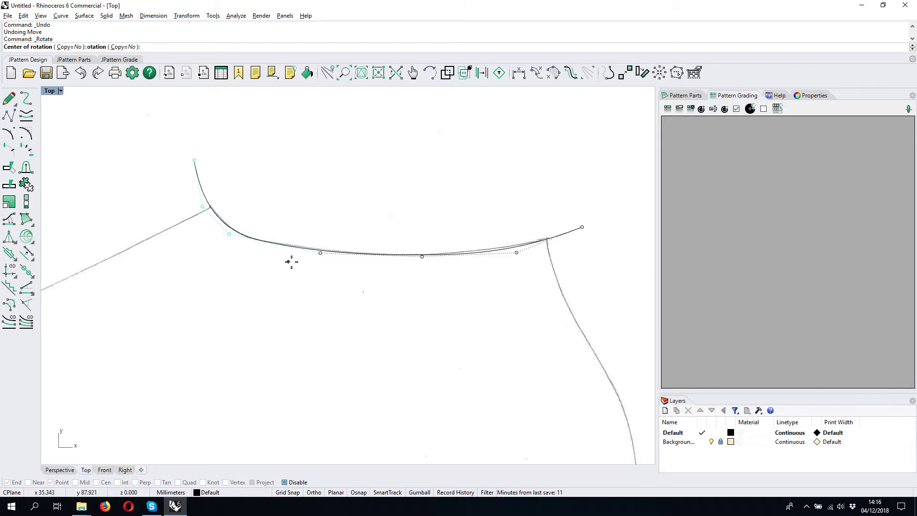
left_click(320, 253)
left_click(146, 118)
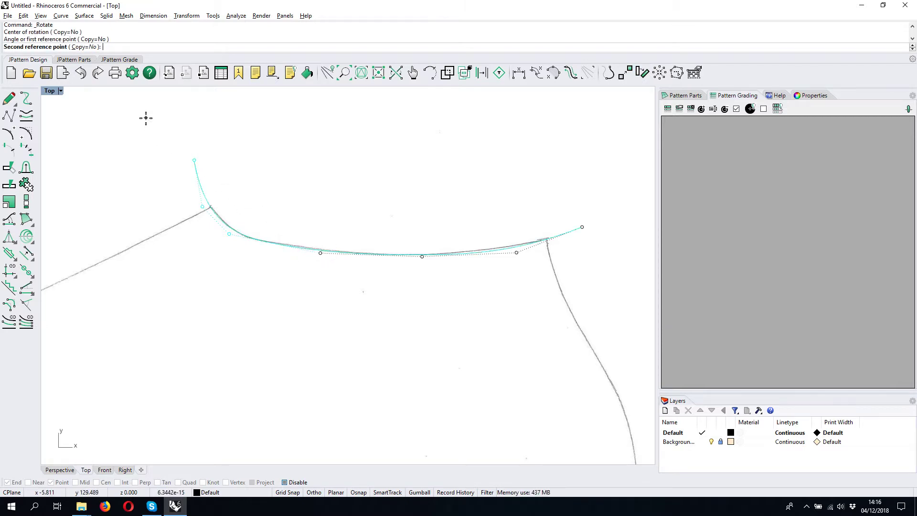
left_click(150, 233)
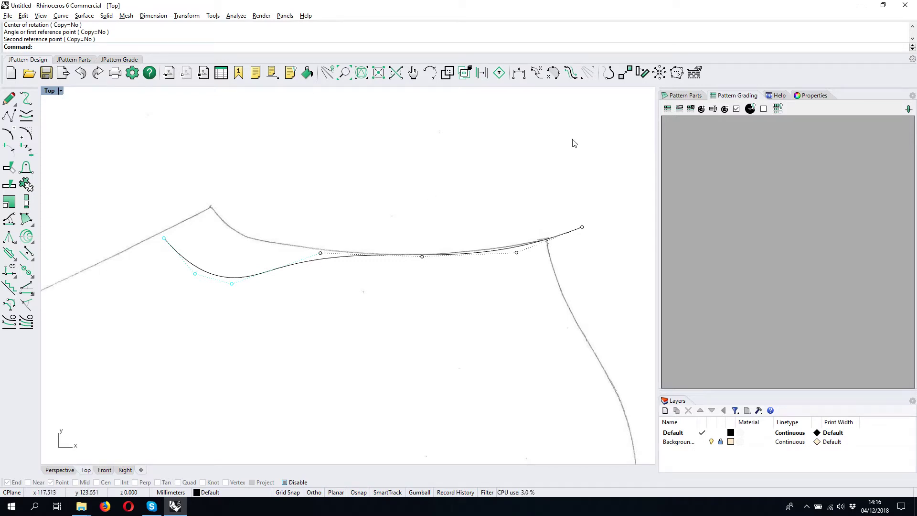
key("ctrl+z")
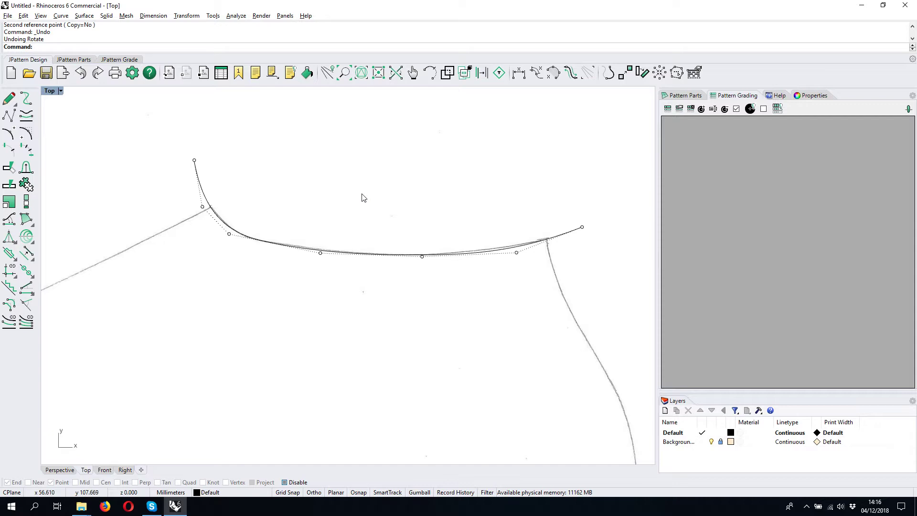
scroll(356, 175, "down", 2)
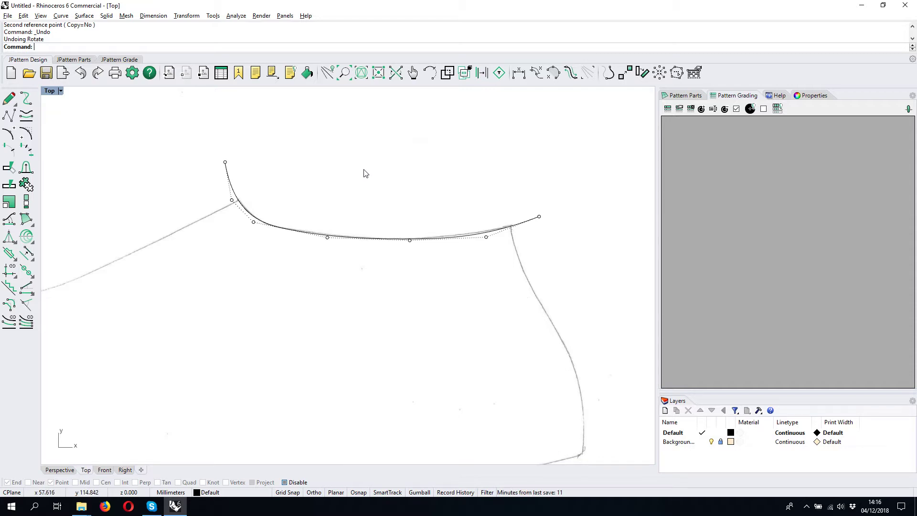
Deselect the topline, frame the sketch's toe, and start a control-point curve at the toe tip
key("Escape")
scroll(355, 177, "down", 4)
right_click_drag(154, 185, 199, 153)
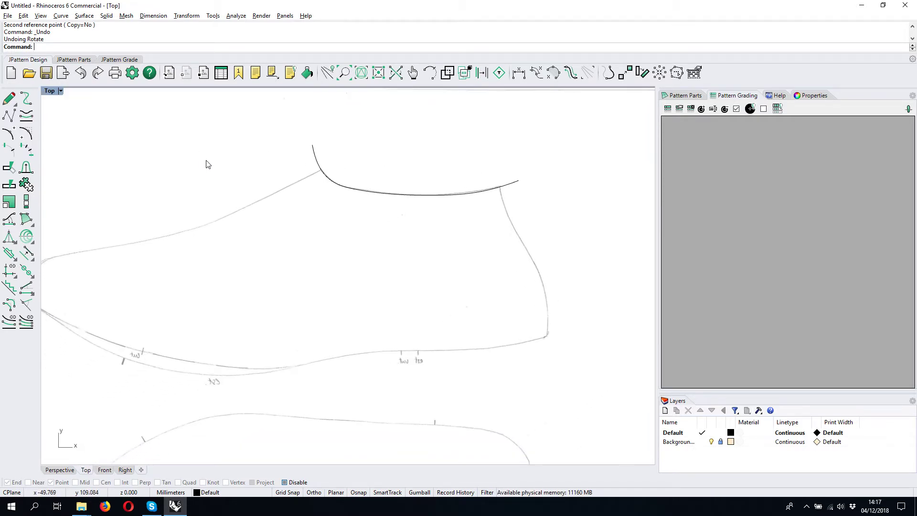
right_click_drag(211, 160, 283, 148)
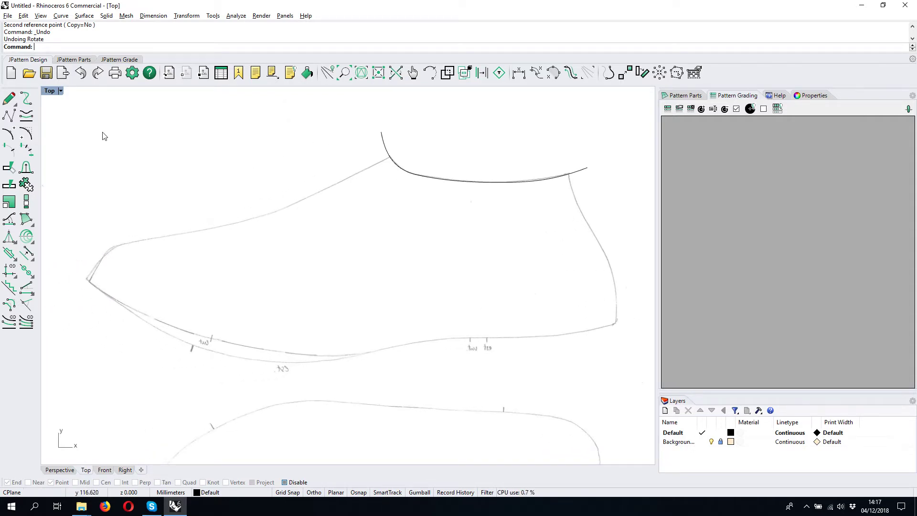
left_click(9, 100)
left_click(68, 309)
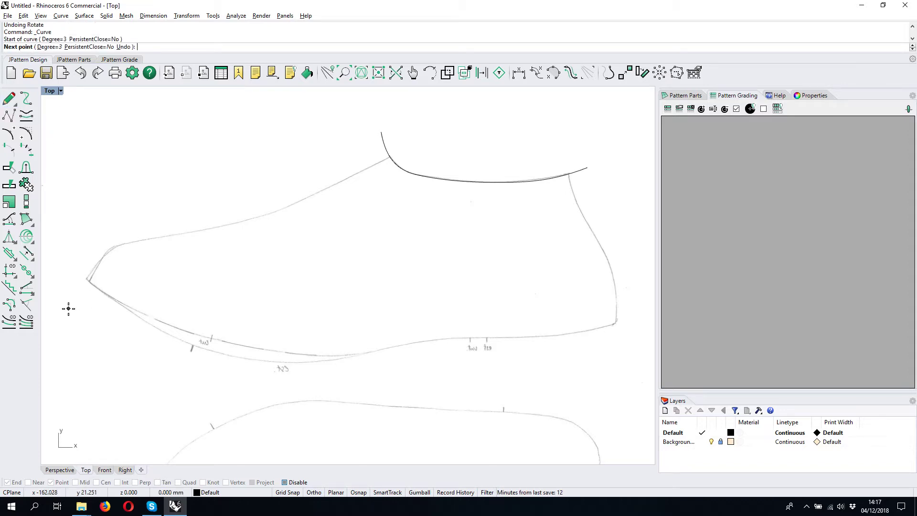
Add control points along the vamp line and end the curve just past the topline
left_click(93, 247)
left_click(147, 228)
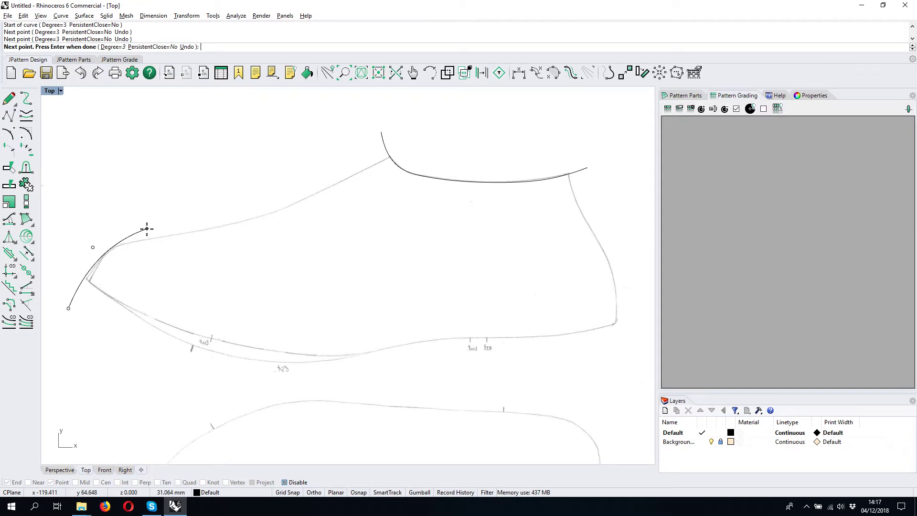
left_click(217, 267)
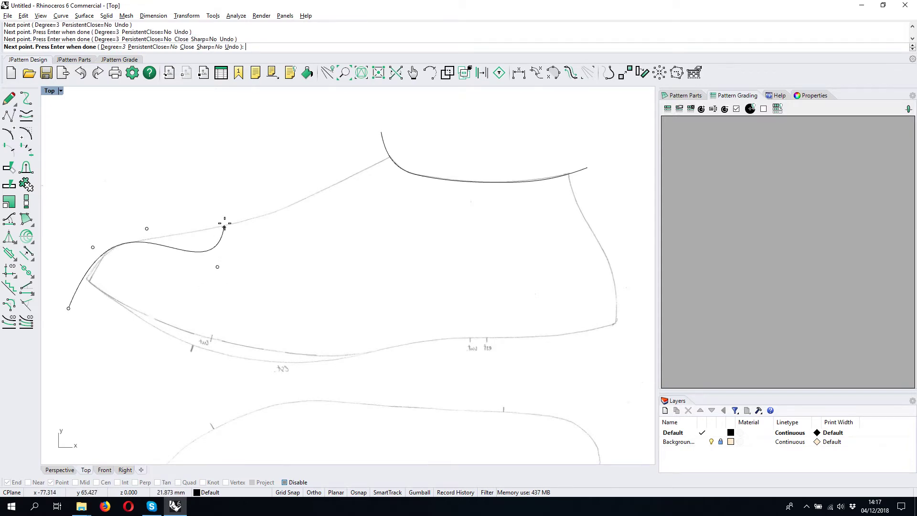
left_click(283, 197)
left_click(353, 196)
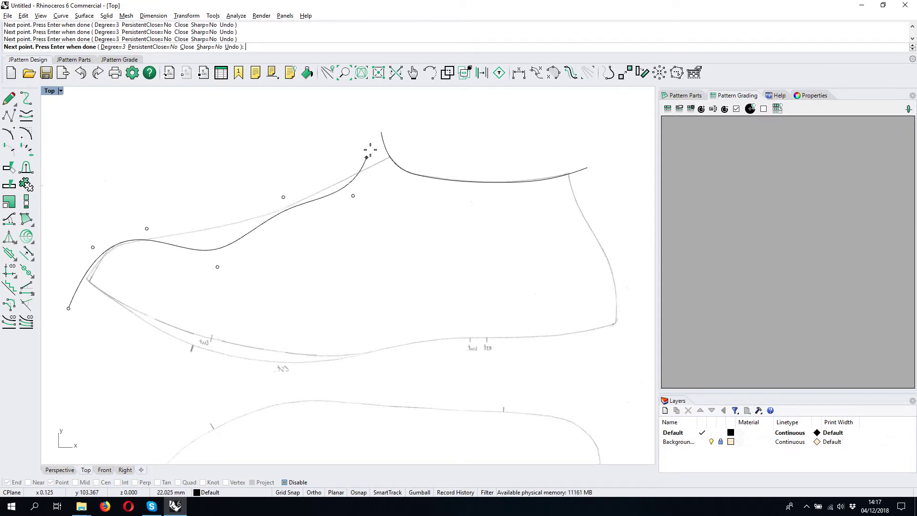
left_click(426, 133)
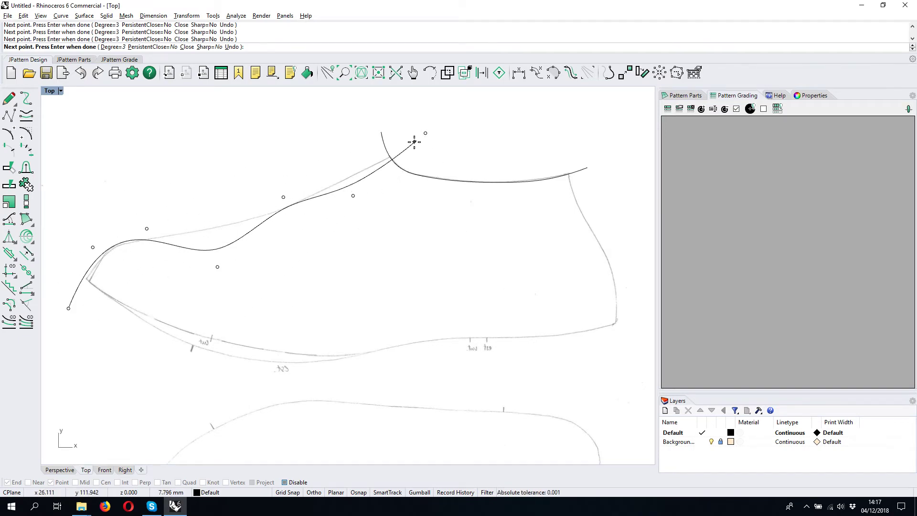
key("Return")
Show the toe-to-vamp curve's control points and fit the start and toe-bend points to the sketch
left_click(324, 194)
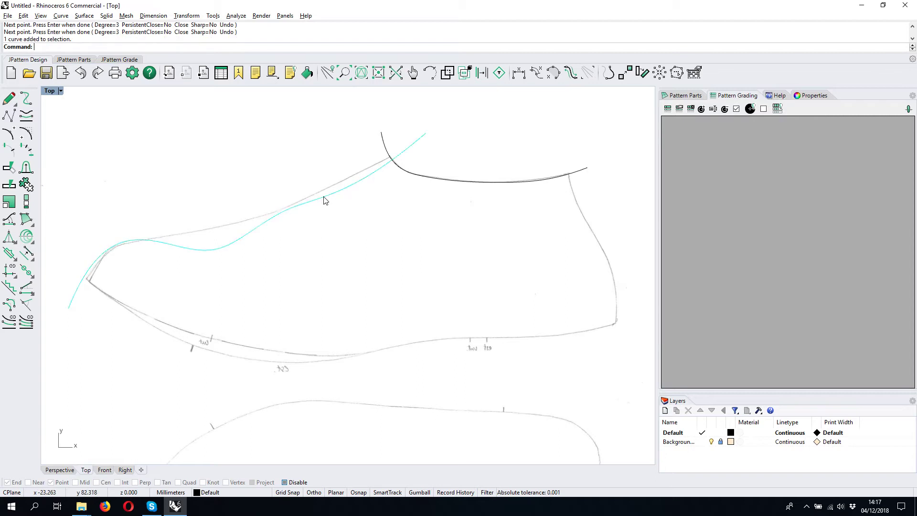
left_click(12, 102)
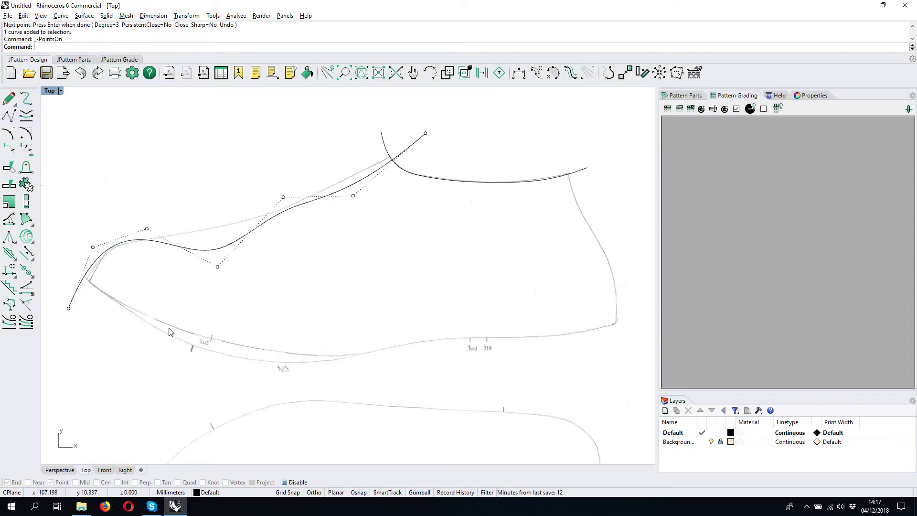
left_click_drag(70, 312, 81, 297)
scroll(75, 257, "up", 5)
left_click_drag(116, 237, 123, 244)
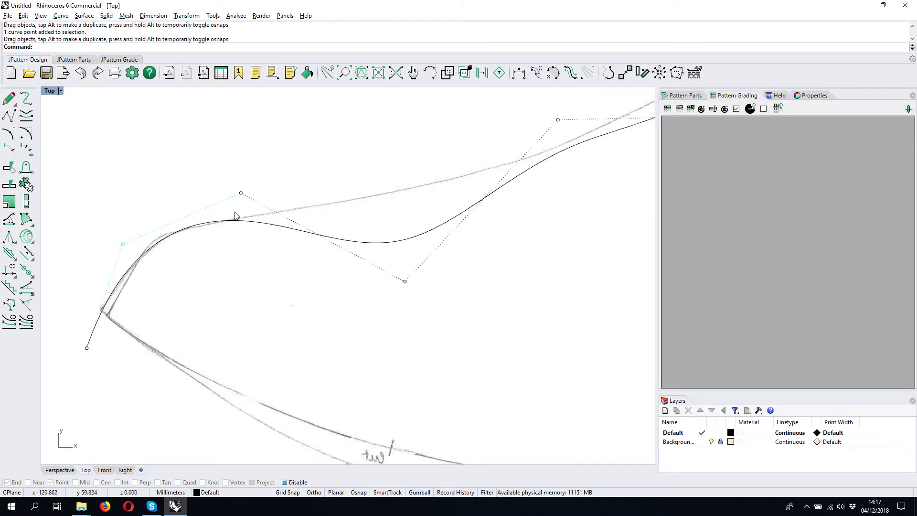
left_click_drag(243, 194, 220, 201)
left_click_drag(406, 283, 369, 209)
left_click_drag(221, 204, 198, 219)
left_click_drag(203, 217, 203, 218)
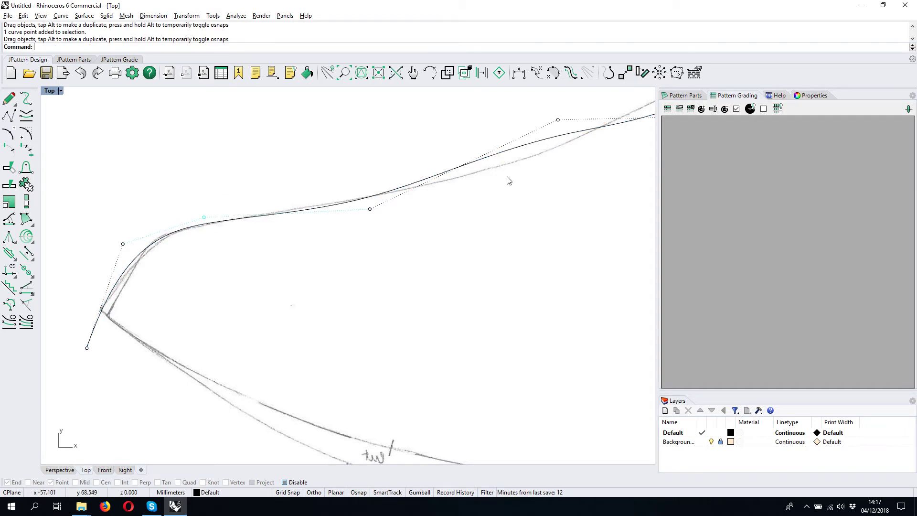
Drag the middle and upper control points onto the sketched vamp line up to the topline
right_click_drag(508, 180, 394, 225)
left_click_drag(445, 167, 401, 197)
right_click_drag(401, 197, 354, 274)
left_click_drag(374, 266, 391, 223)
right_click_drag(181, 305, 289, 237)
left_click_drag(274, 237, 298, 240)
right_click_drag(430, 239, 475, 232)
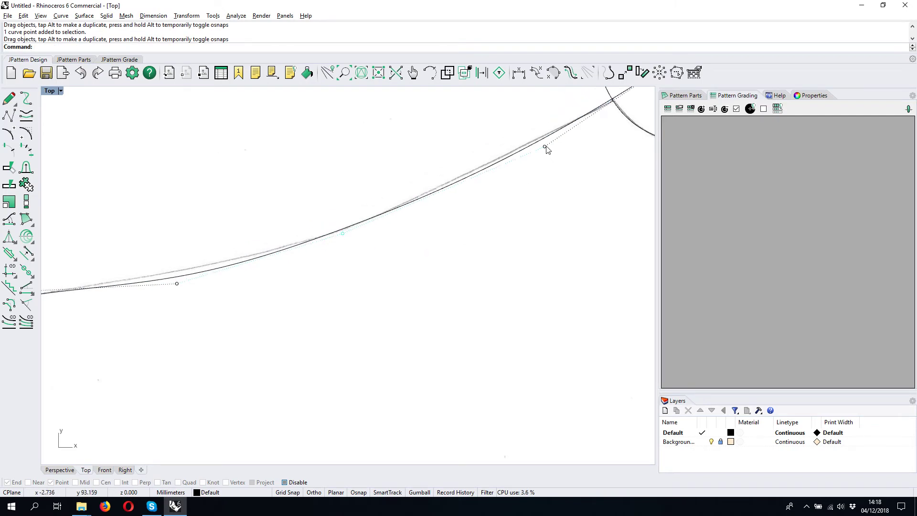
left_click(545, 147)
scroll(494, 209, "down", 3)
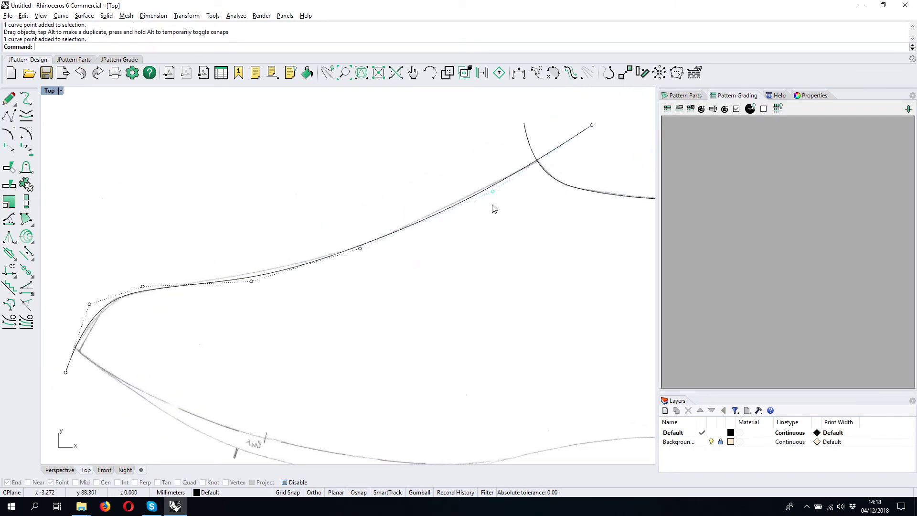
left_click_drag(493, 192, 488, 190)
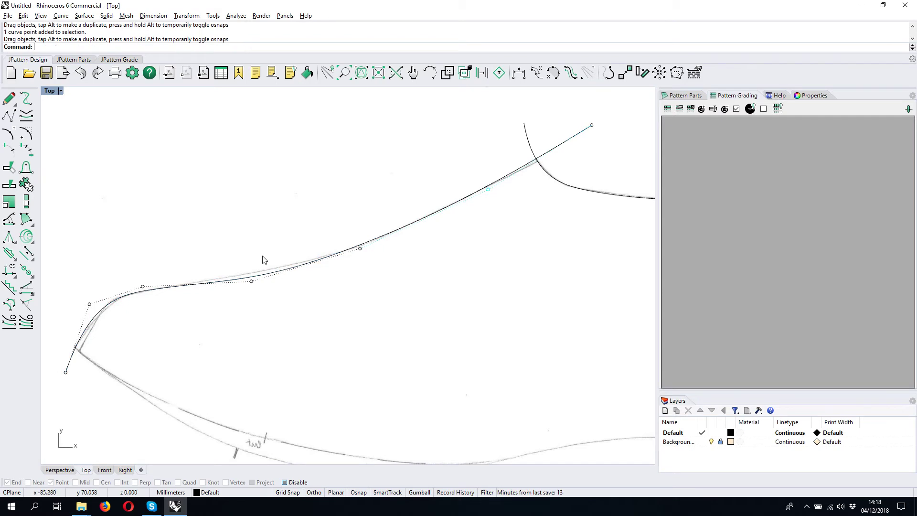
Nudge a toe-side point onto the line, then hide the points and reselect the curve
right_click_drag(250, 297, 291, 250)
left_click_drag(295, 234, 289, 228)
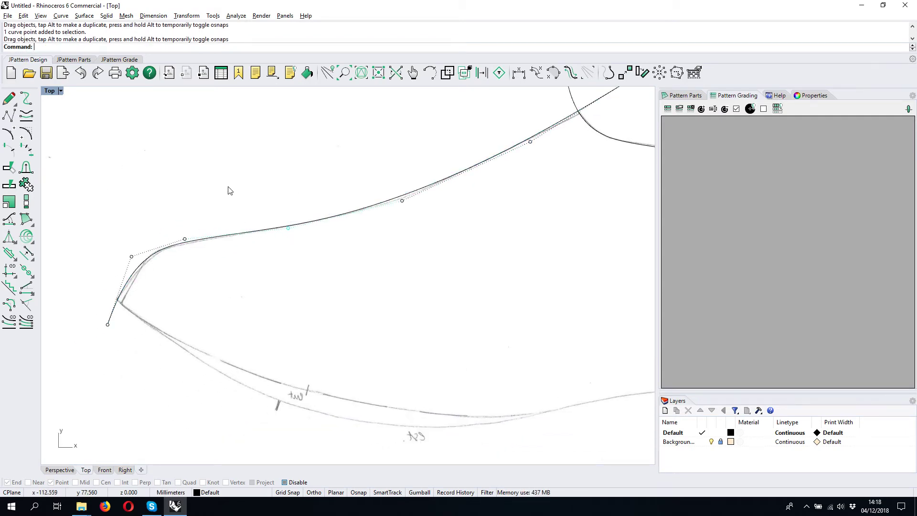
scroll(248, 187, "down", 4)
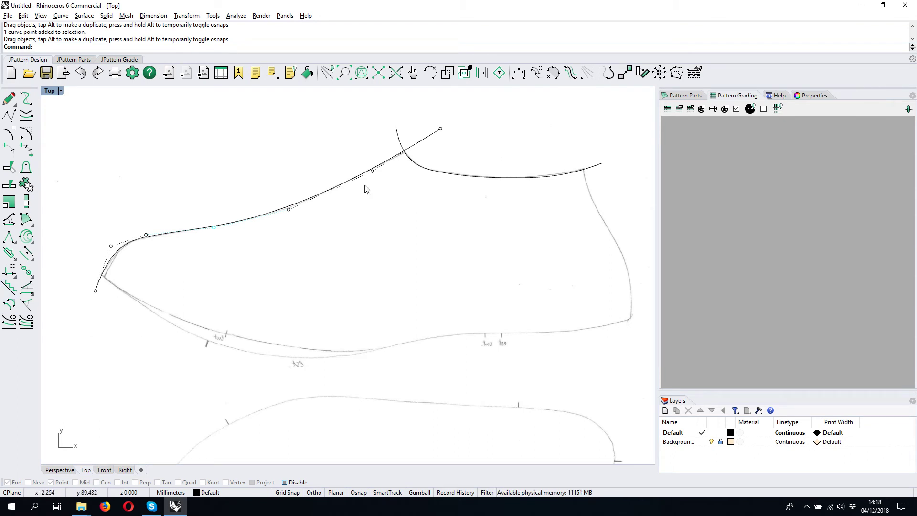
right_click_drag(336, 263, 367, 274)
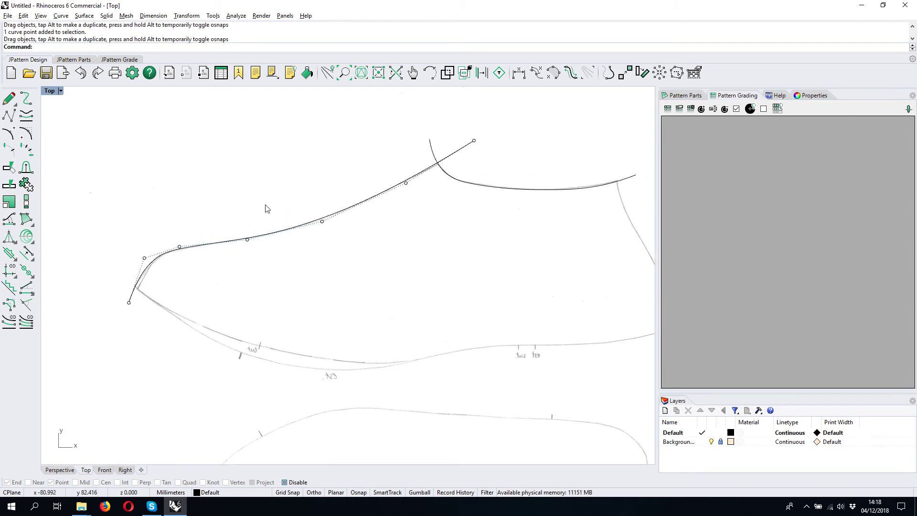
key("Escape")
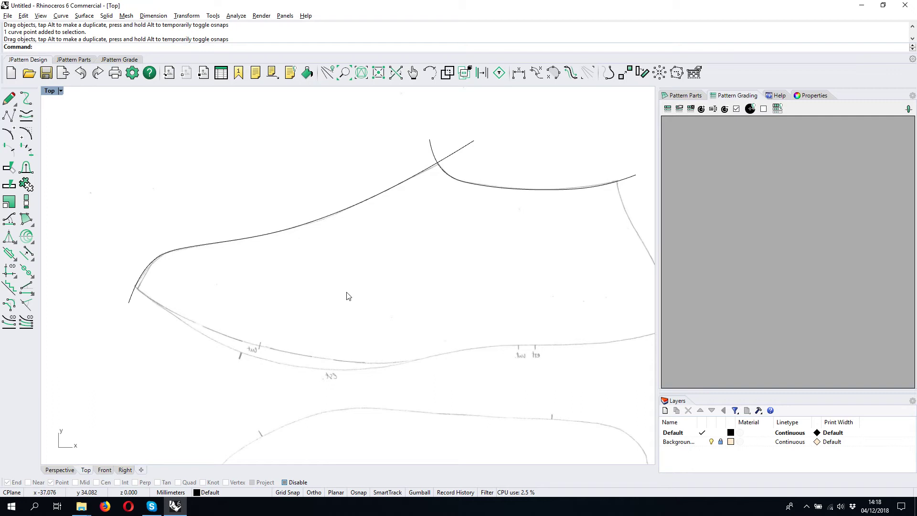
left_click_drag(297, 281, 237, 214)
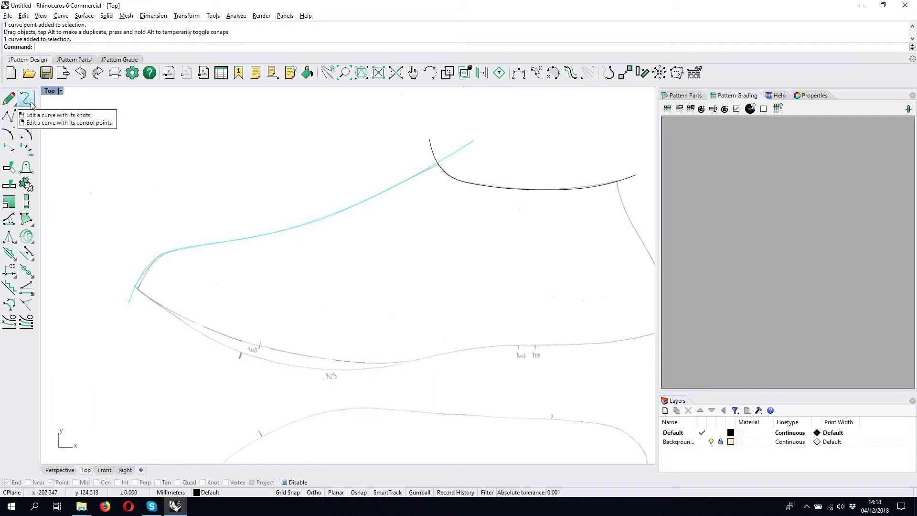
Edit the toe-to-vamp curve through its edit points and delete a middle edit point
left_click(9, 99)
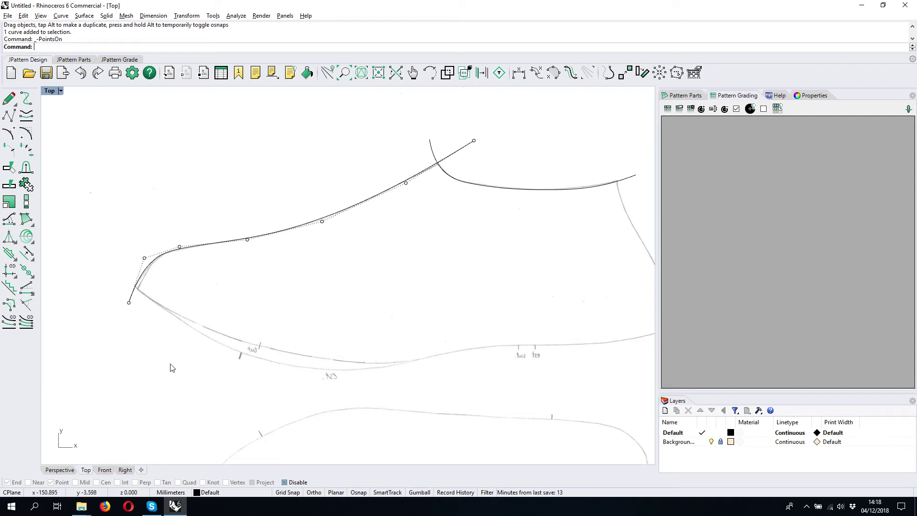
key("Escape")
left_click(26, 100)
left_click(209, 244)
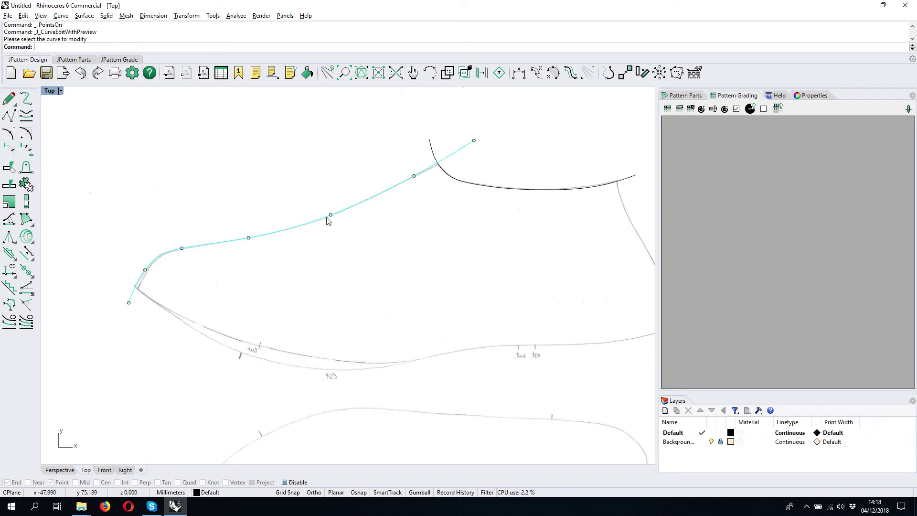
left_click_drag(330, 216, 364, 225)
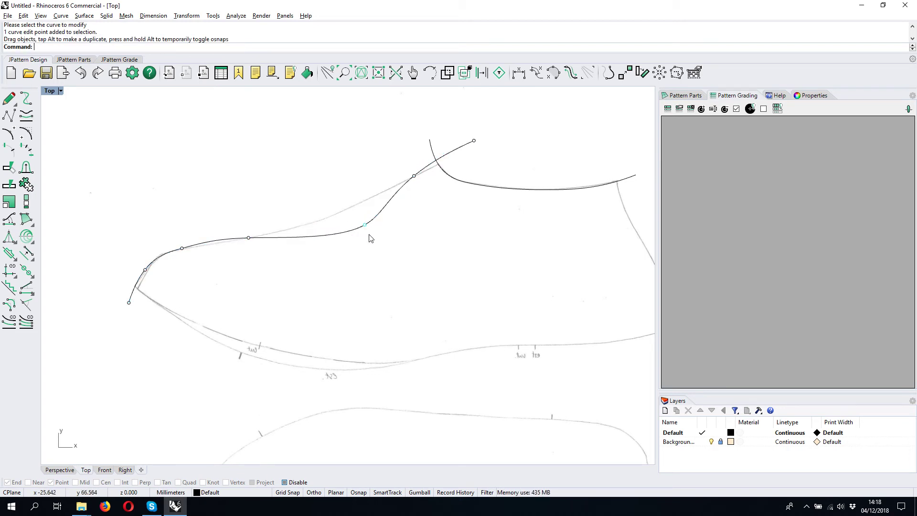
key("Delete")
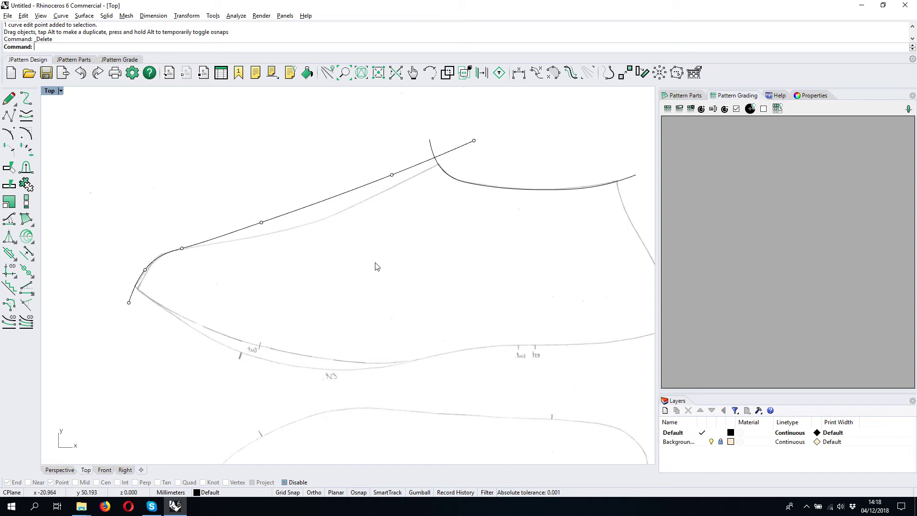
Show the simplified curve's control points and drag the vamp points onto the sketched line
left_click(356, 192)
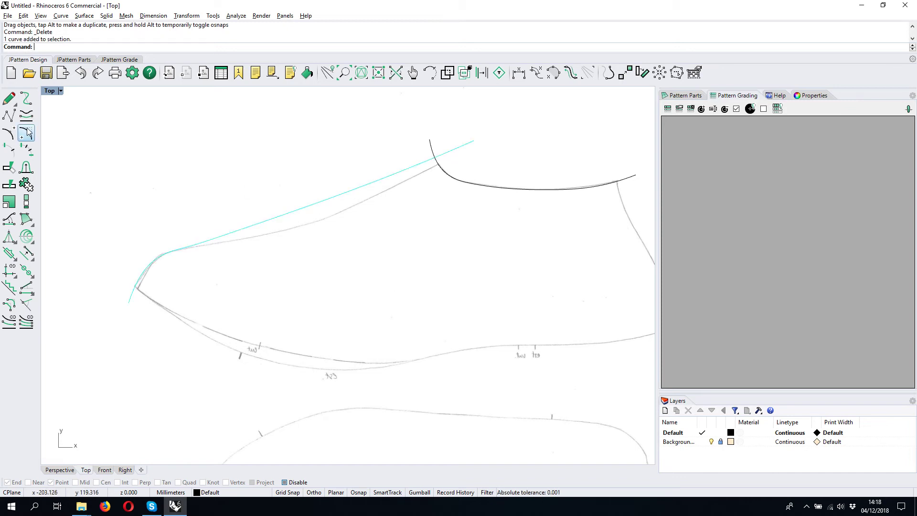
left_click(26, 99)
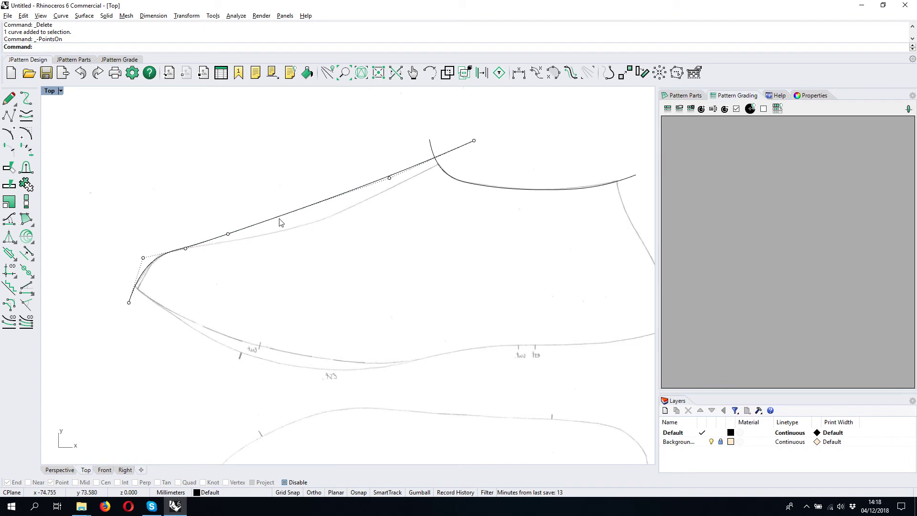
scroll(334, 184, "up", 3)
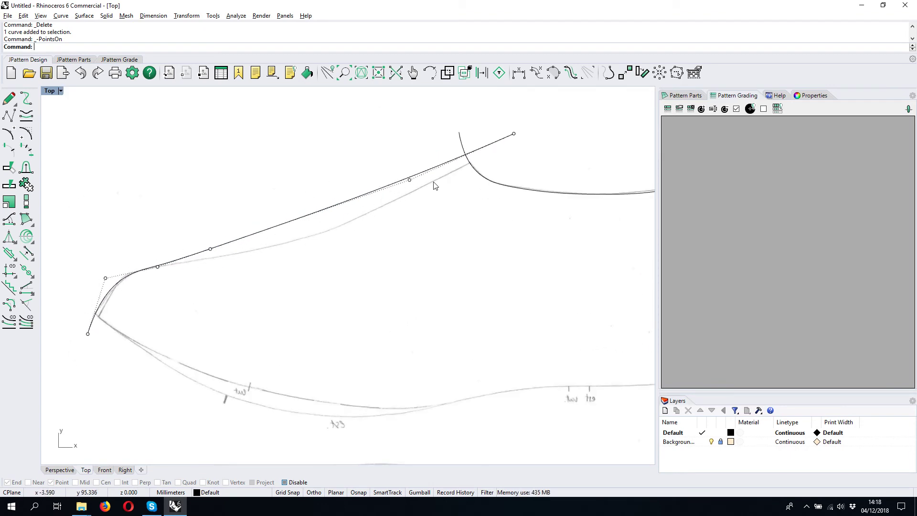
left_click_drag(410, 180, 420, 201)
left_click_drag(210, 250, 295, 246)
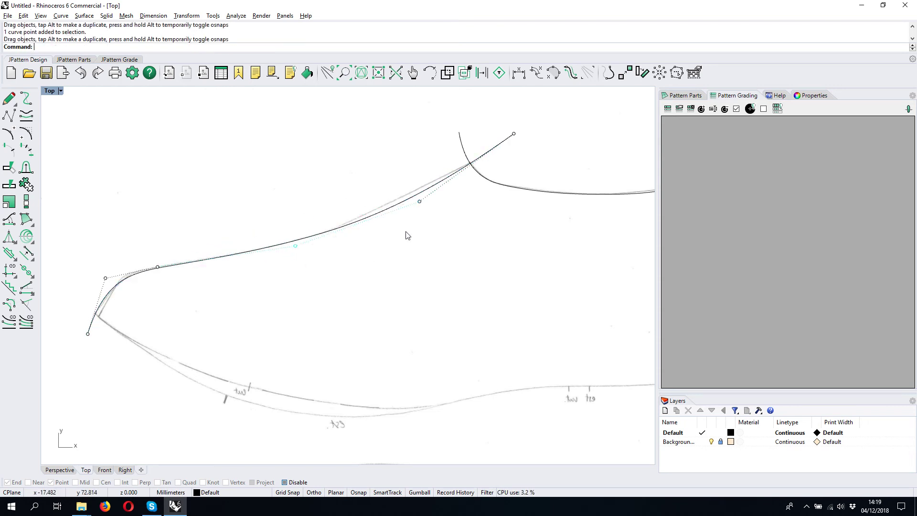
left_click_drag(422, 202, 418, 194)
left_click(515, 134)
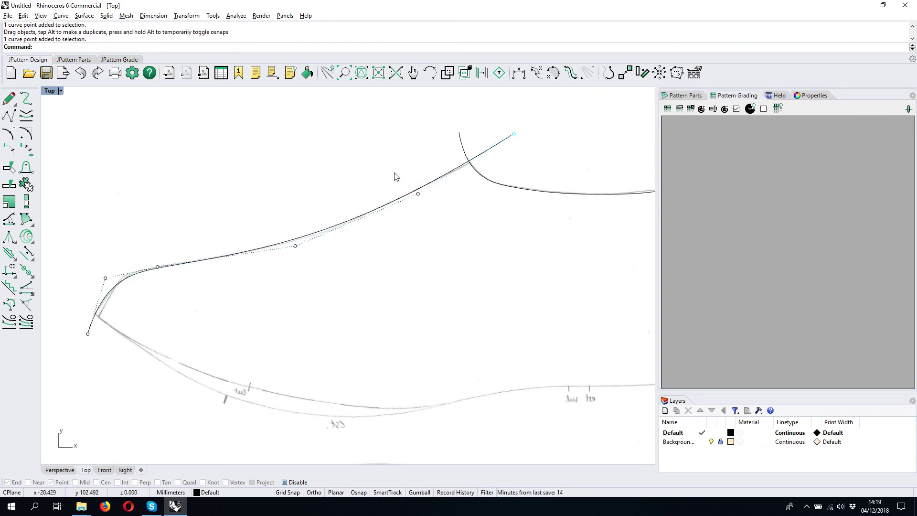
Adjust the toe-bend control point to match the sketch, then hide the points
scroll(82, 286, "up", 5)
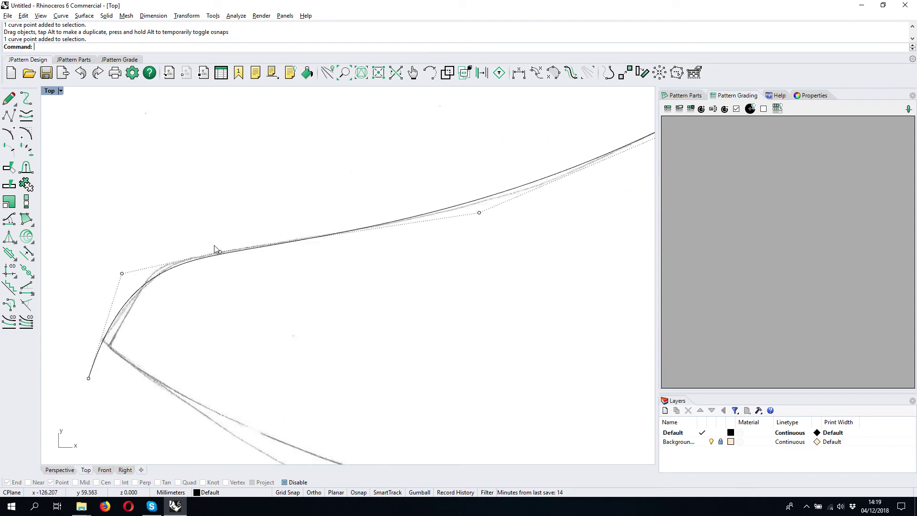
left_click(122, 273)
left_click_drag(123, 273, 139, 266)
key("Escape")
scroll(184, 229, "down", 3)
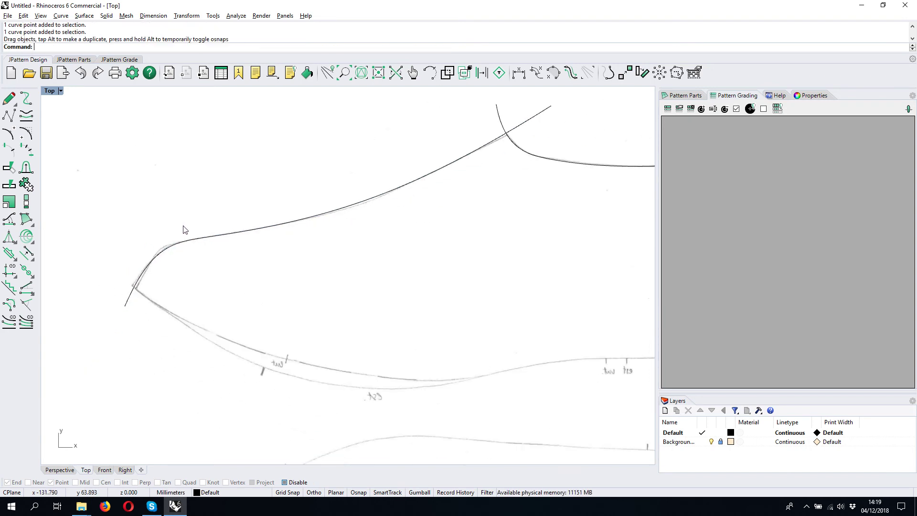